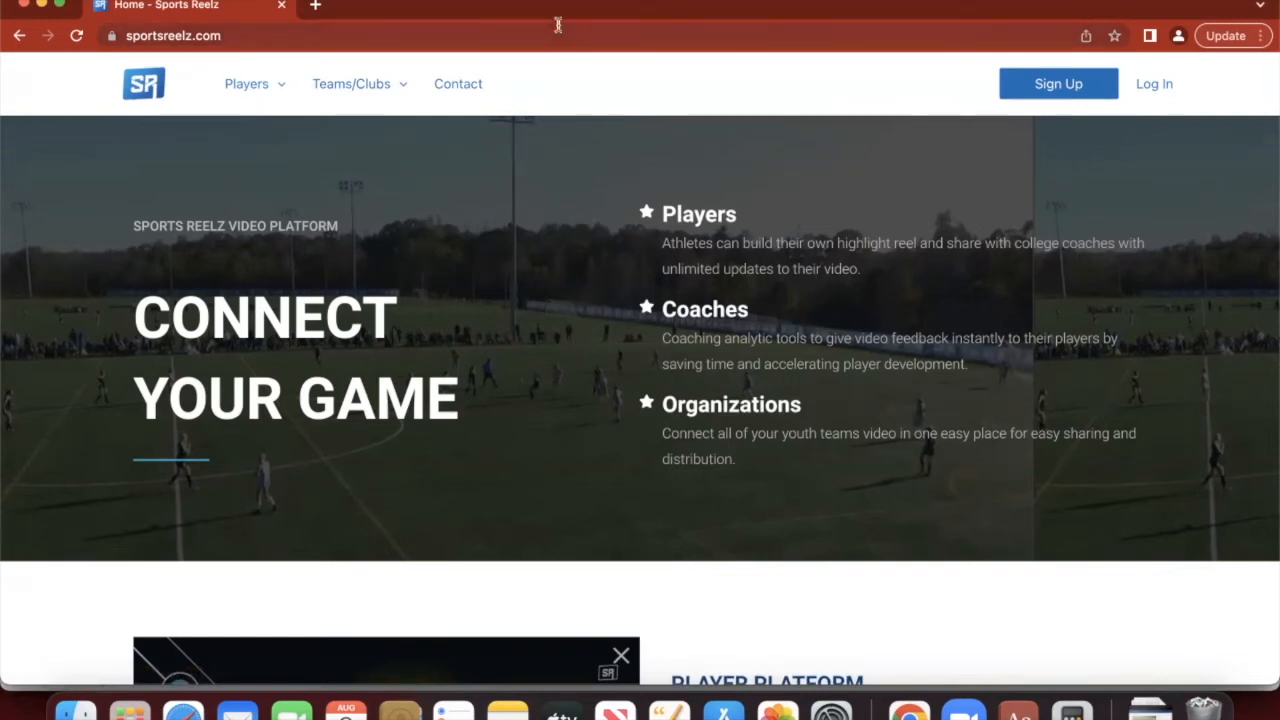
- Select the site address, then go to the Sports Reelz log-in page
{"action": "double_click", "coordinate": [473, 39]}
{"action": "triple_click", "coordinate": [473, 40]}
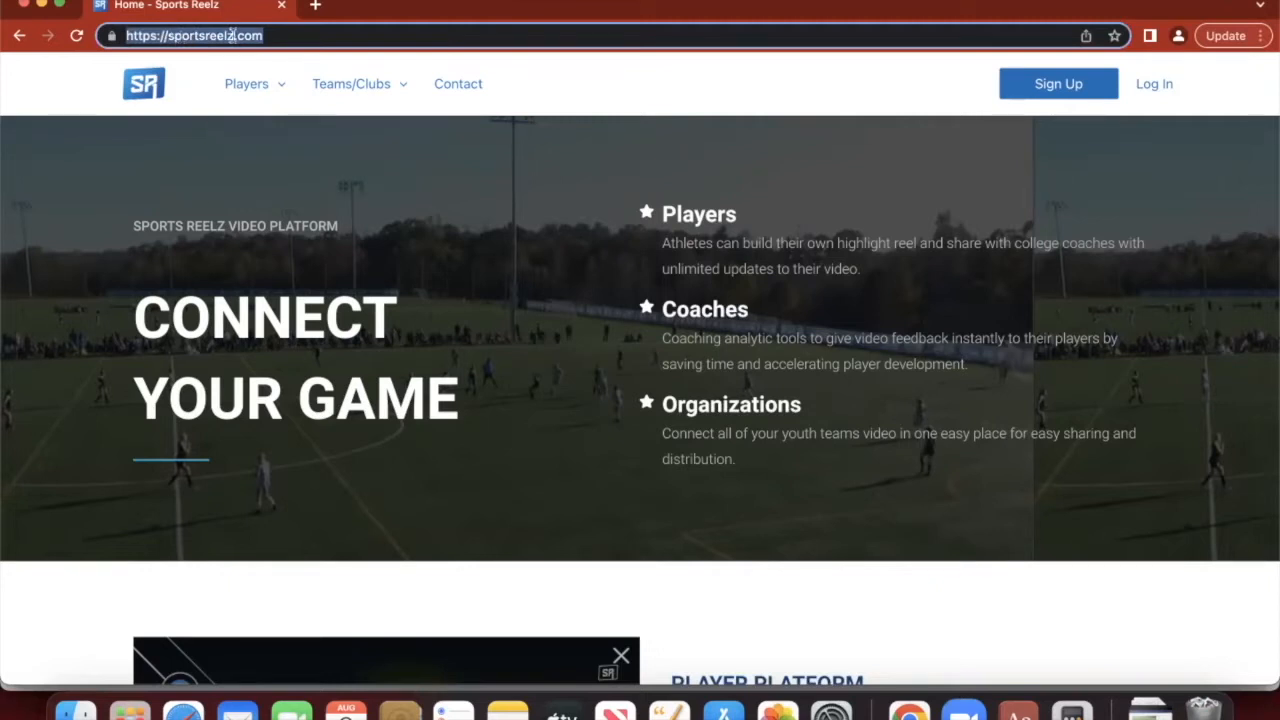
{"action": "left_click", "coordinate": [1152, 88]}
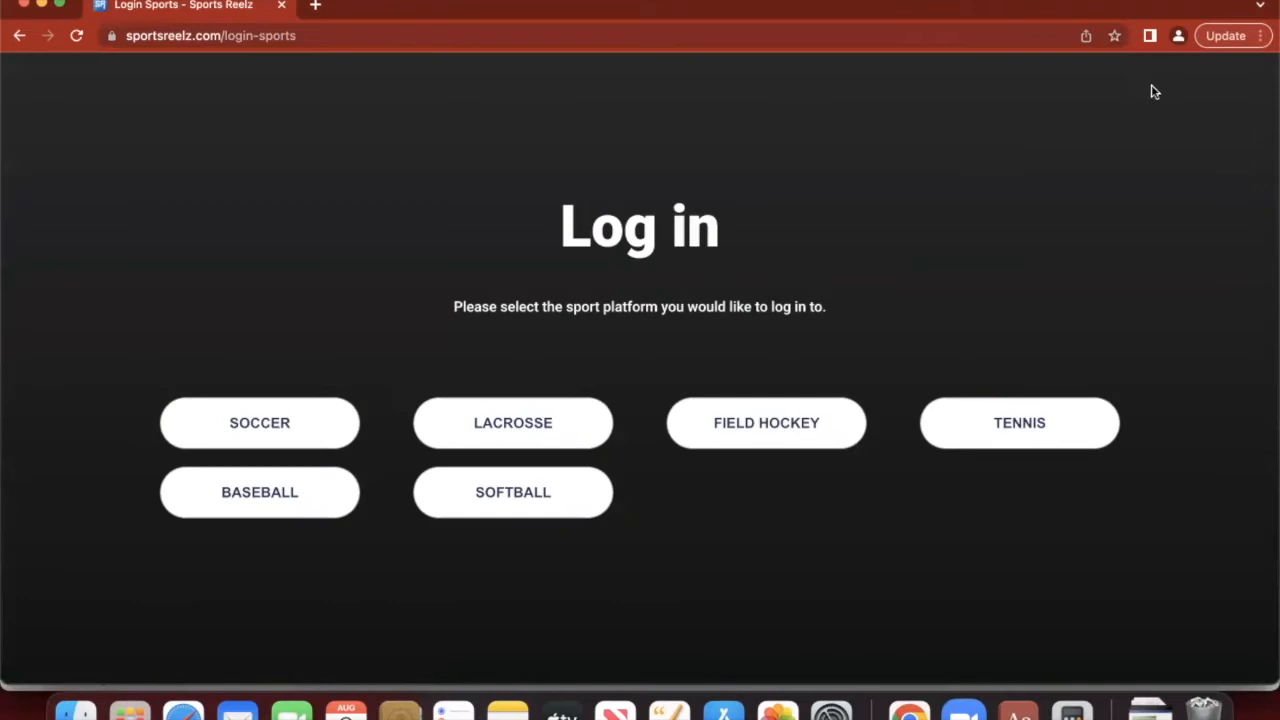
- Choose the SOCCER platform and sign in with the account e-mail and password
{"action": "left_click", "coordinate": [349, 418]}
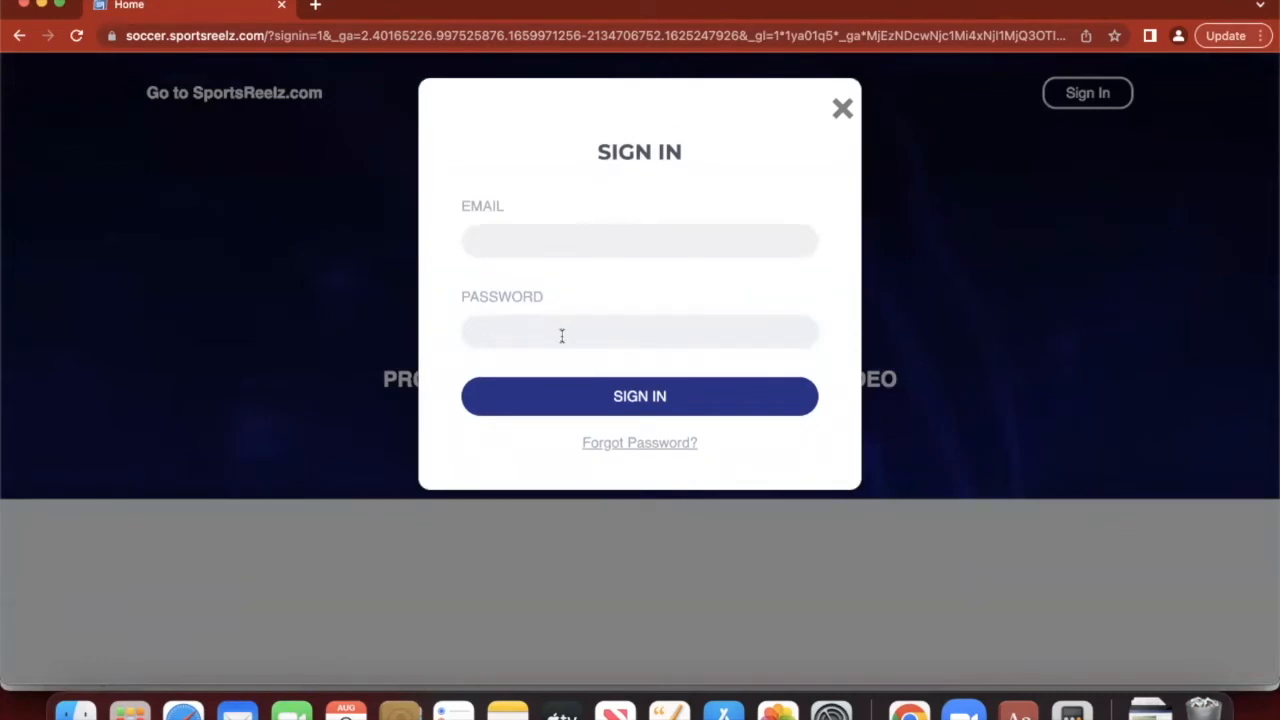
{"action": "left_click", "coordinate": [562, 241]}
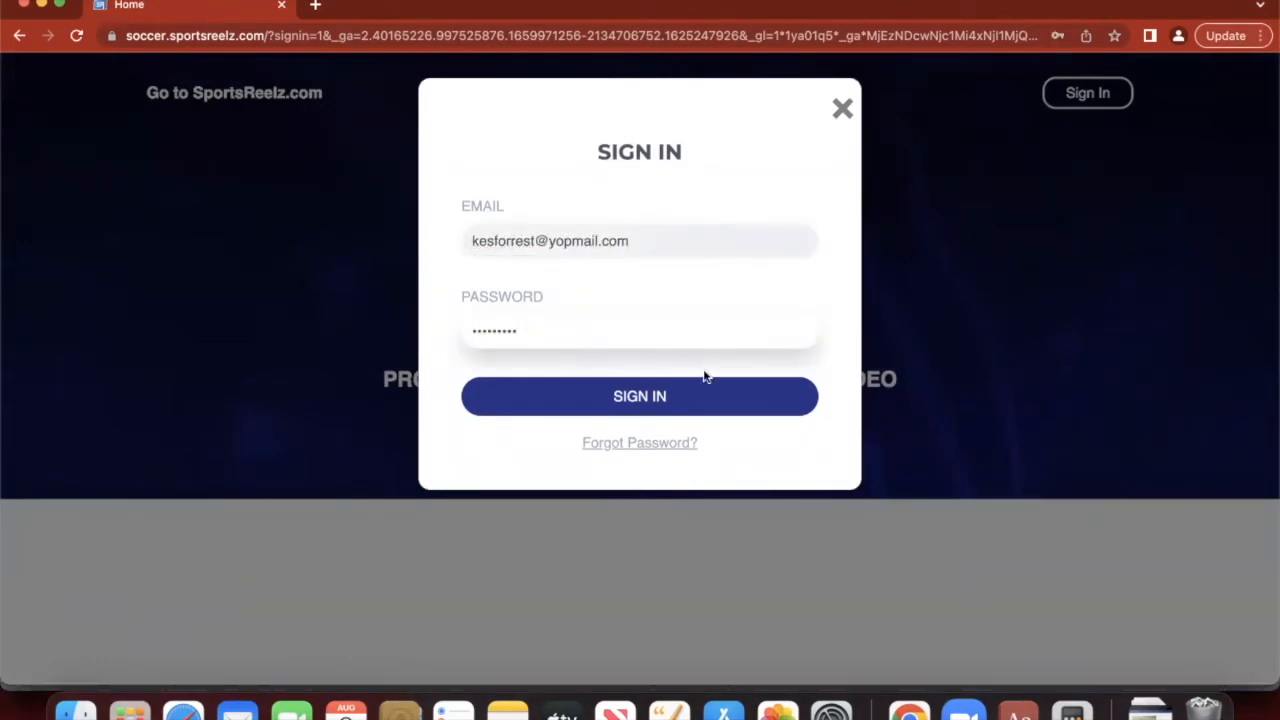
{"action": "left_click", "coordinate": [720, 398]}
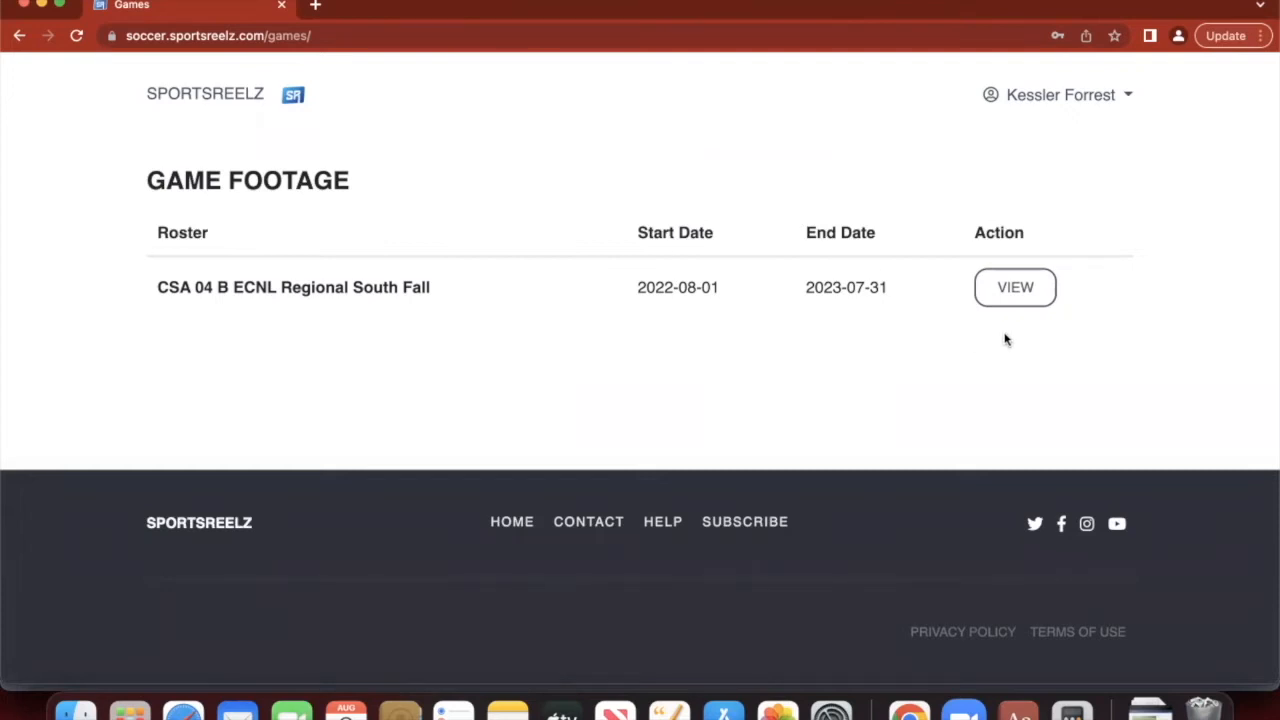
- Open the fall roster's April 25, 2021 game against CISC North, then the account menu
{"action": "left_click", "coordinate": [1046, 291]}
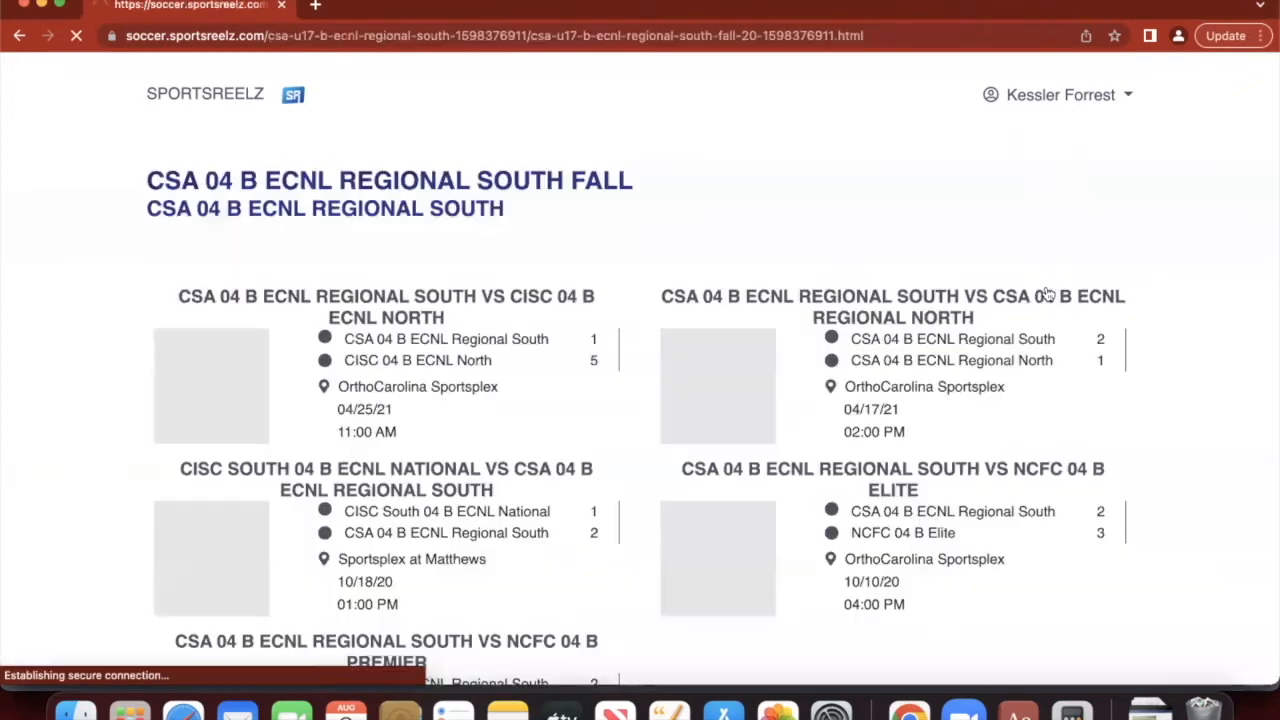
{"action": "scroll", "coordinate": [610, 355], "scroll_direction": "down", "scroll_amount": 5}
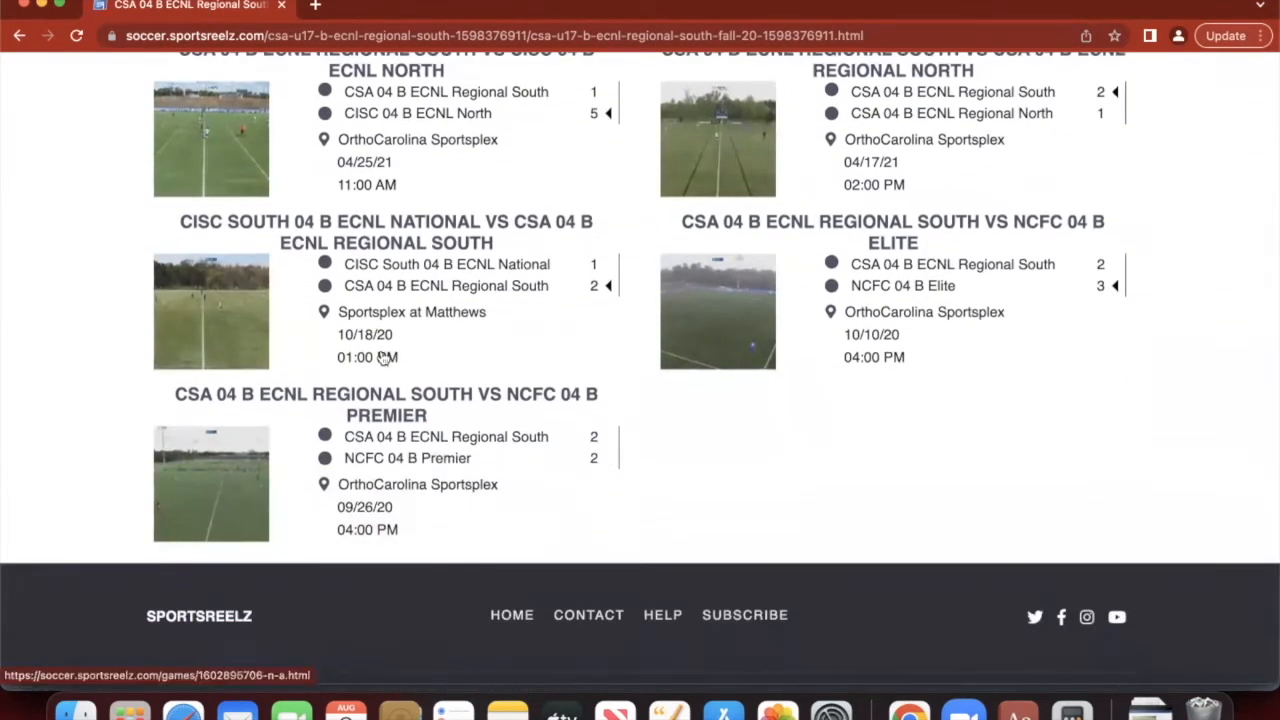
{"action": "scroll", "coordinate": [385, 358], "scroll_direction": "up", "scroll_amount": 2}
{"action": "scroll", "coordinate": [422, 225], "scroll_direction": "up", "scroll_amount": 4}
{"action": "scroll", "coordinate": [480, 366], "scroll_direction": "down", "scroll_amount": 2}
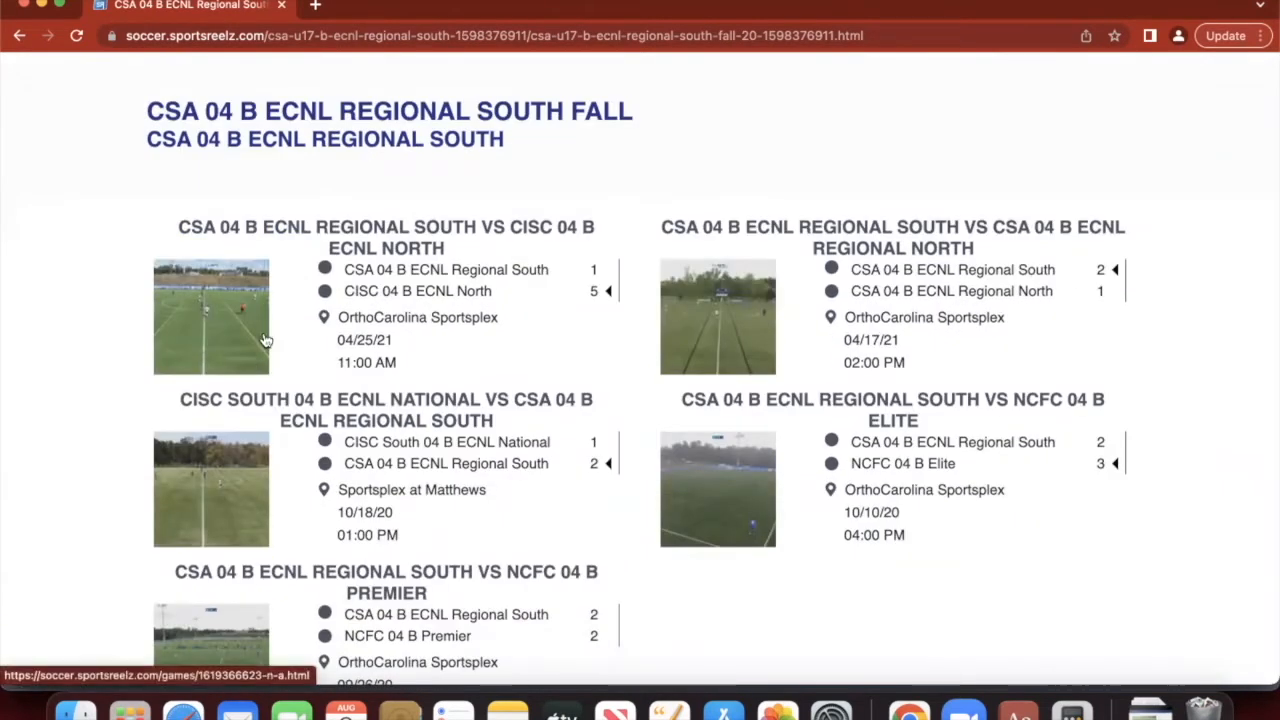
{"action": "left_click", "coordinate": [228, 341]}
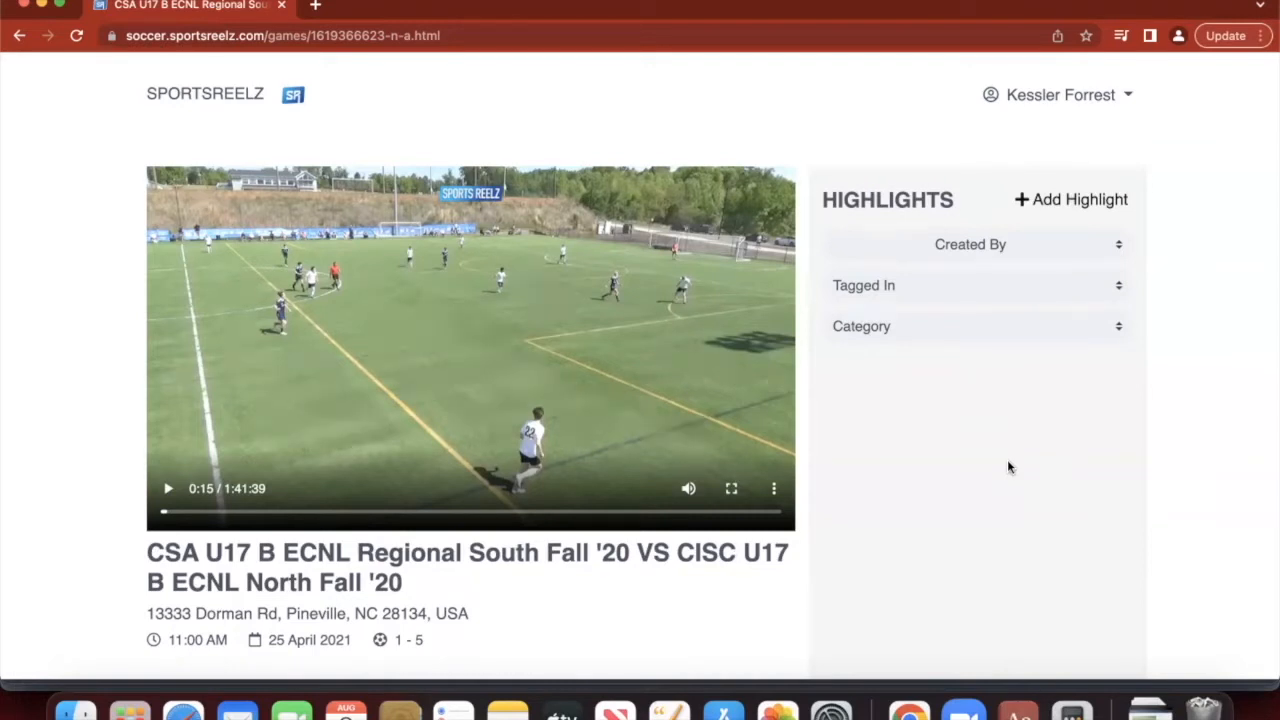
{"action": "left_click", "coordinate": [1124, 100]}
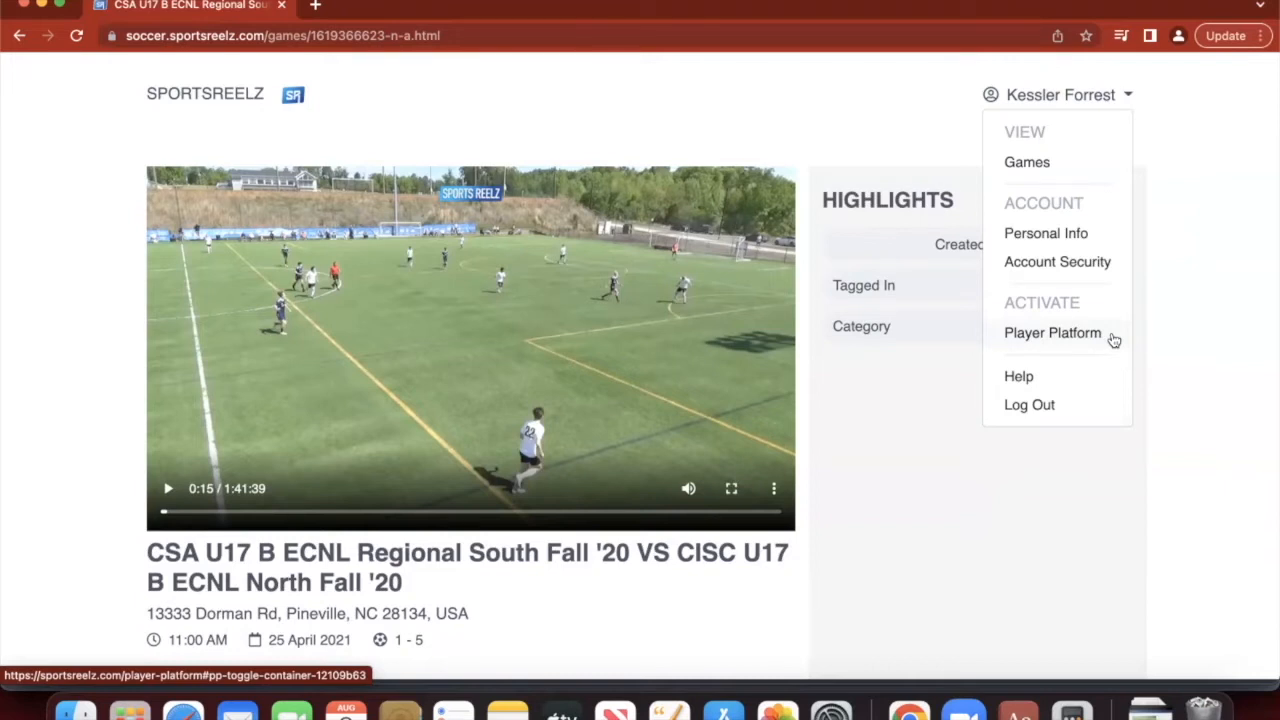
- From Player Platform pricing, start the Gold plan for Soccer
{"action": "left_click", "coordinate": [1052, 333]}
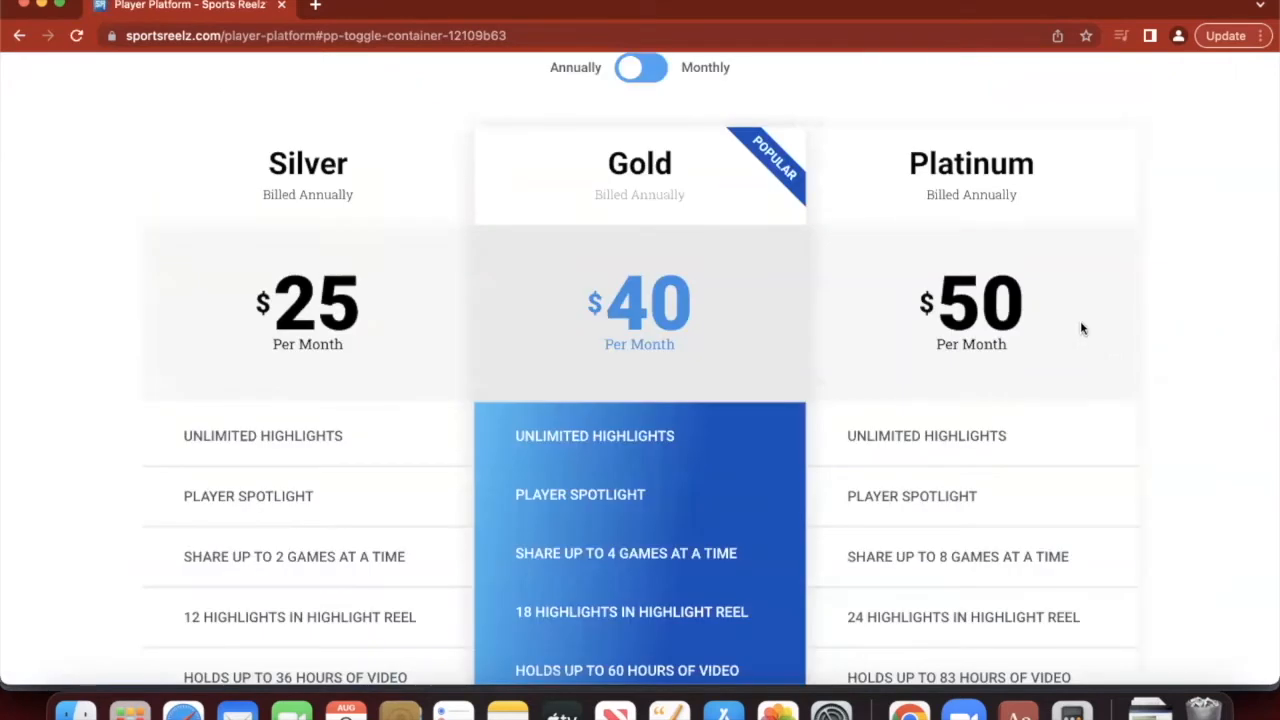
{"action": "scroll", "coordinate": [742, 283], "scroll_direction": "up", "scroll_amount": 3}
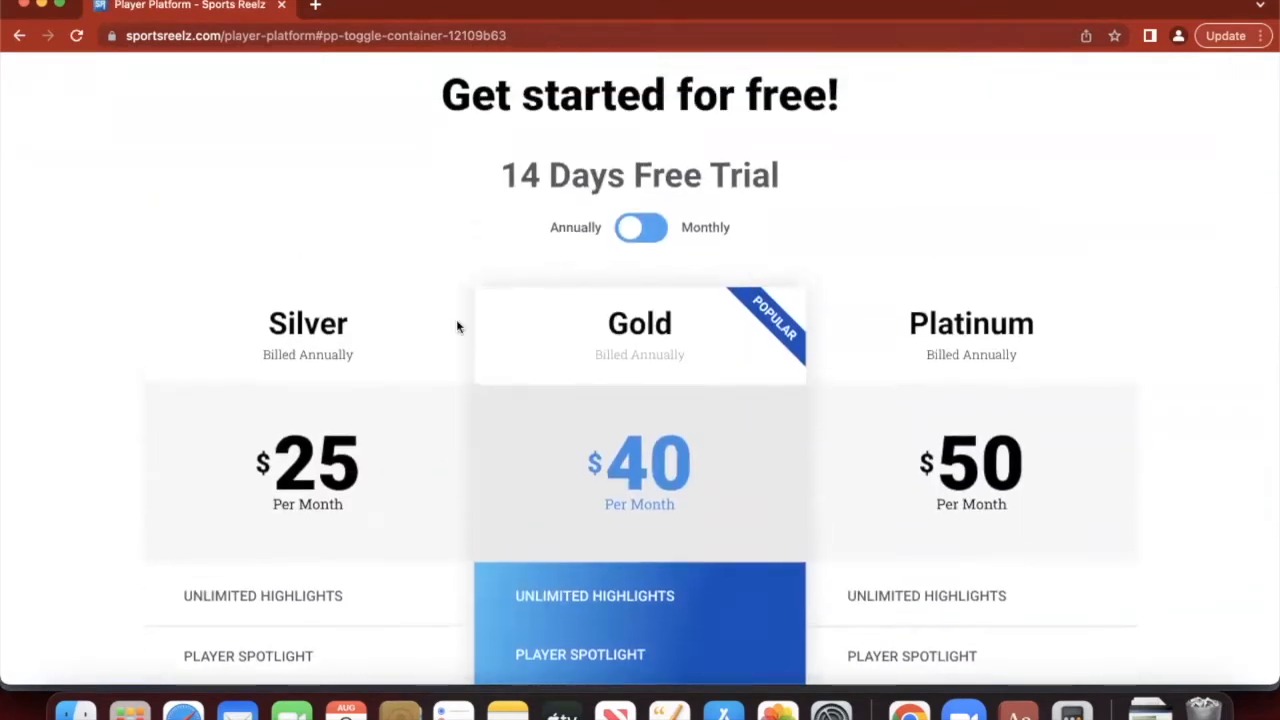
{"action": "scroll", "coordinate": [522, 397], "scroll_direction": "down", "scroll_amount": 6}
{"action": "scroll", "coordinate": [557, 226], "scroll_direction": "up", "scroll_amount": 6}
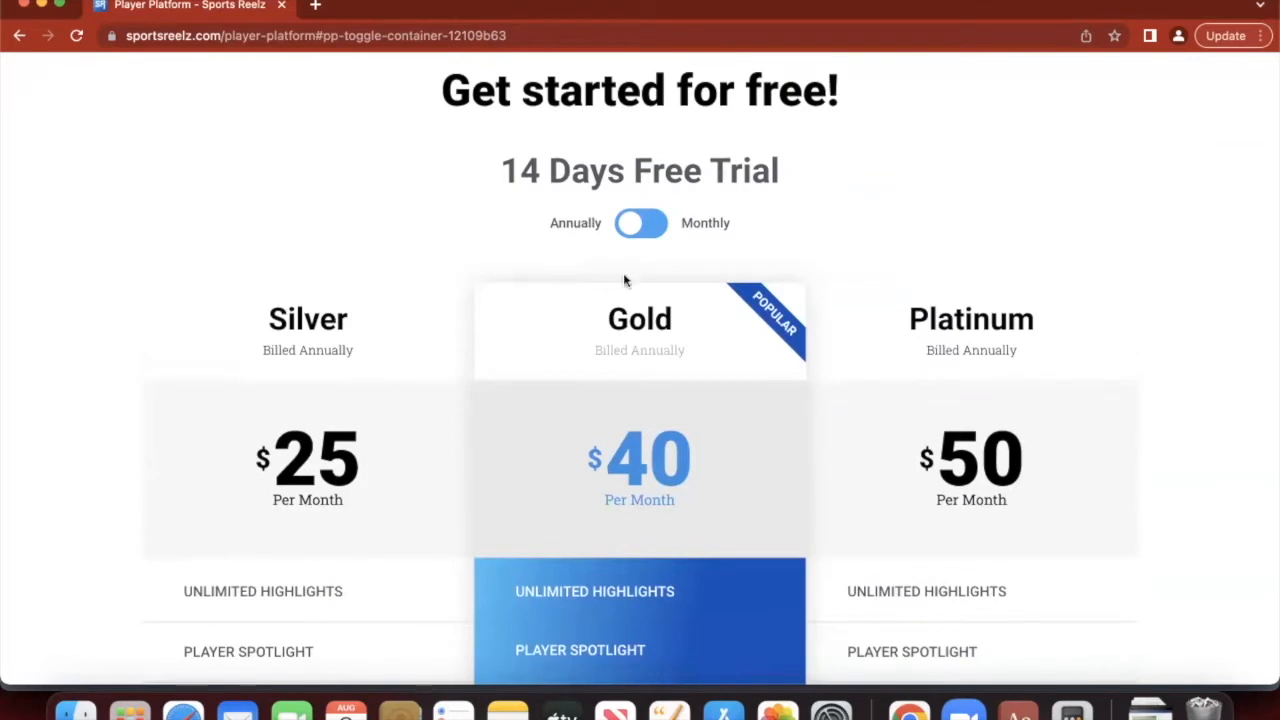
{"action": "scroll", "coordinate": [640, 280], "scroll_direction": "down", "scroll_amount": 5}
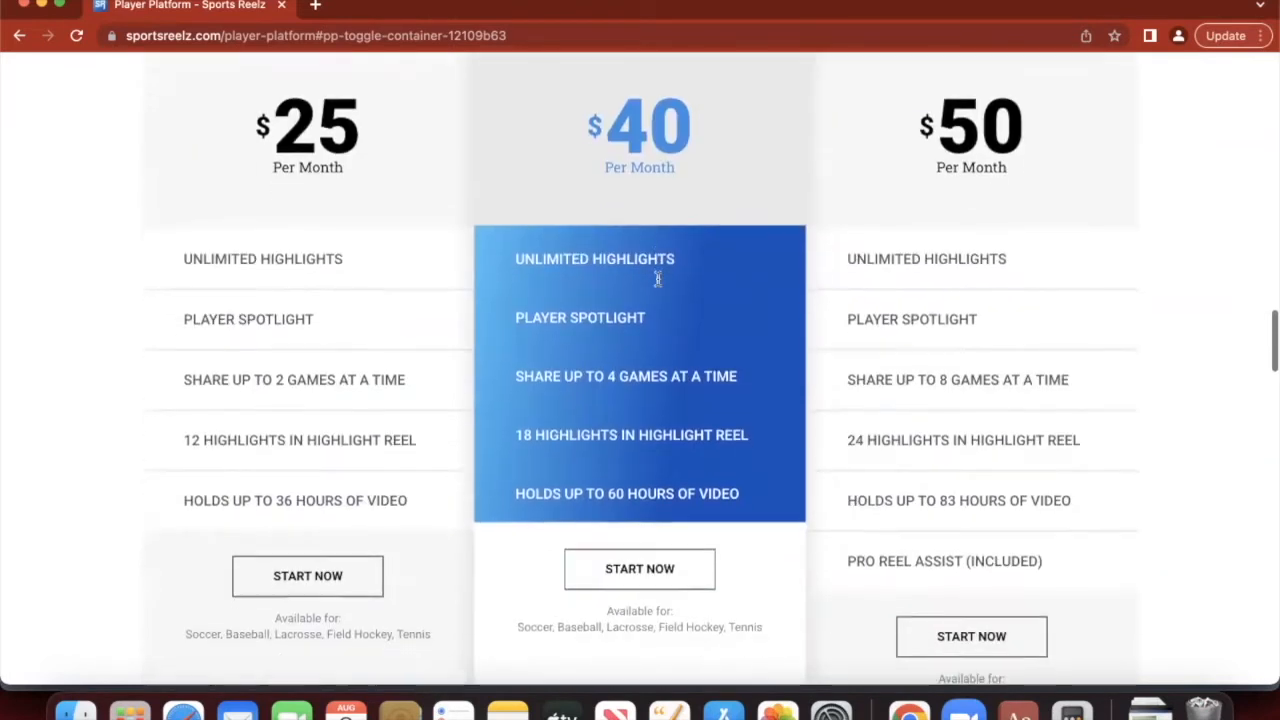
{"action": "left_click", "coordinate": [649, 577]}
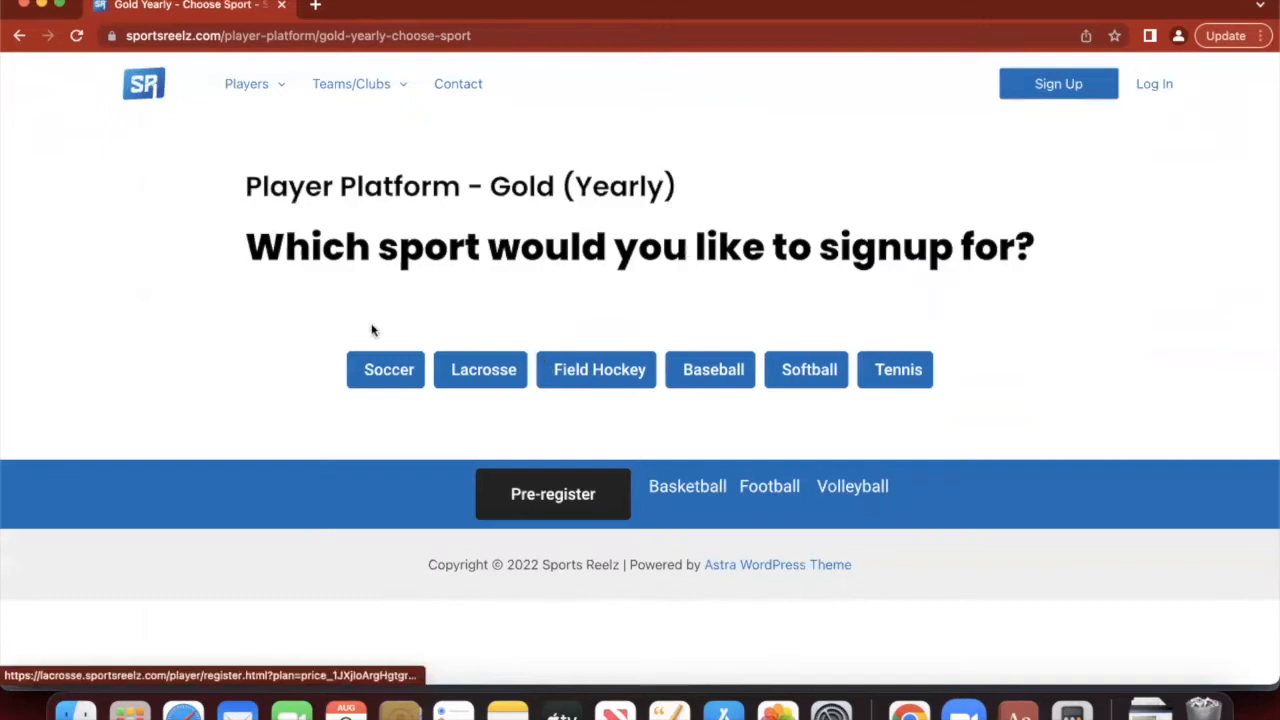
{"action": "left_click", "coordinate": [392, 375]}
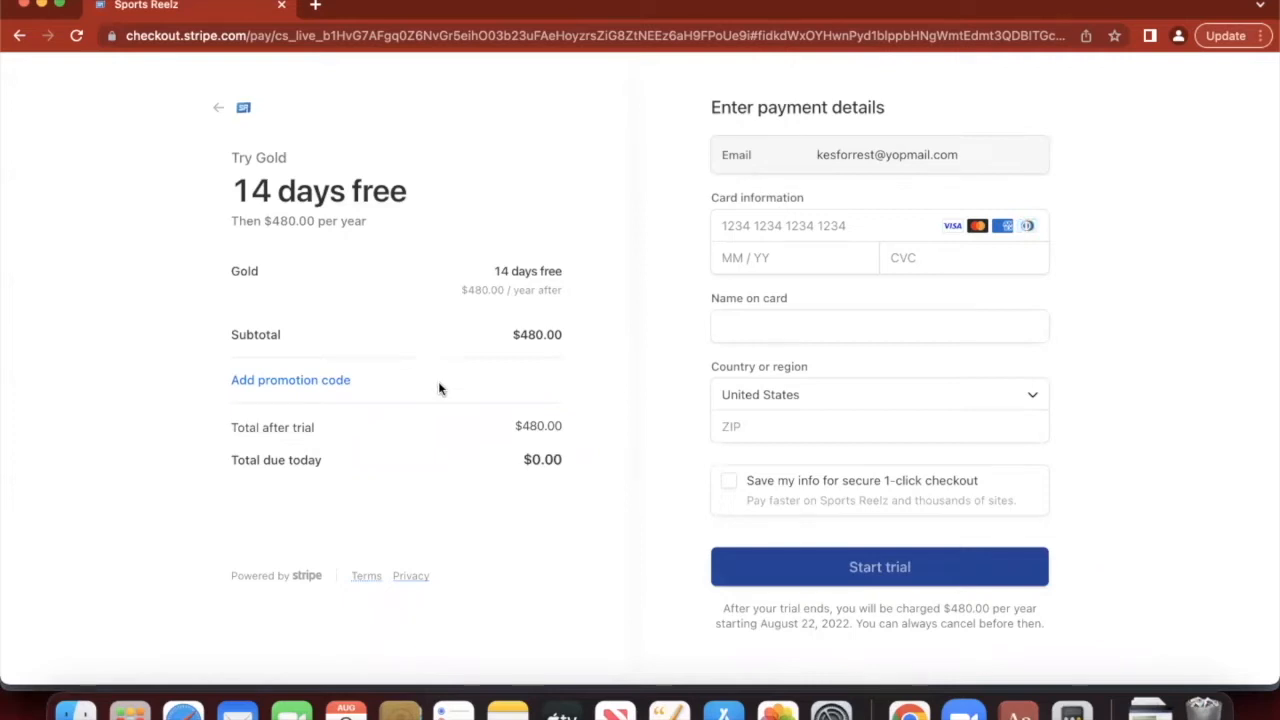
- Add a promotion code and start the 14-day free Gold trial
{"action": "left_click", "coordinate": [285, 385]}
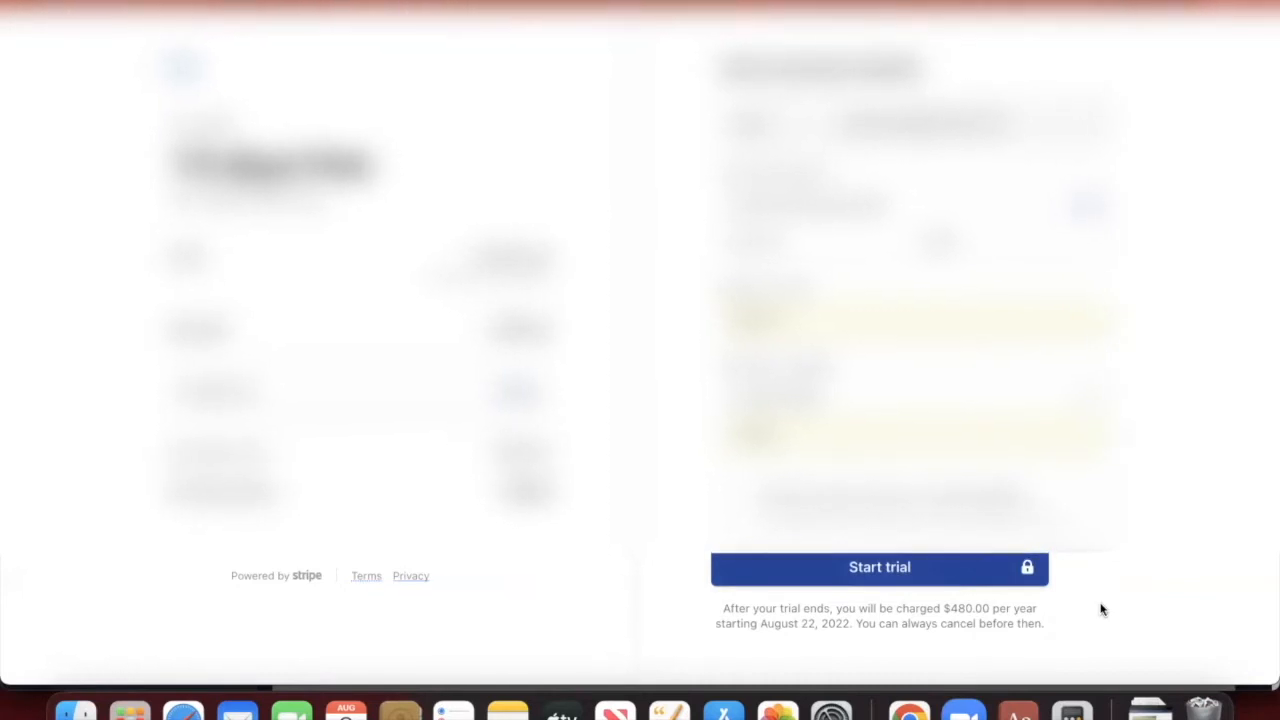
{"action": "left_click", "coordinate": [940, 566]}
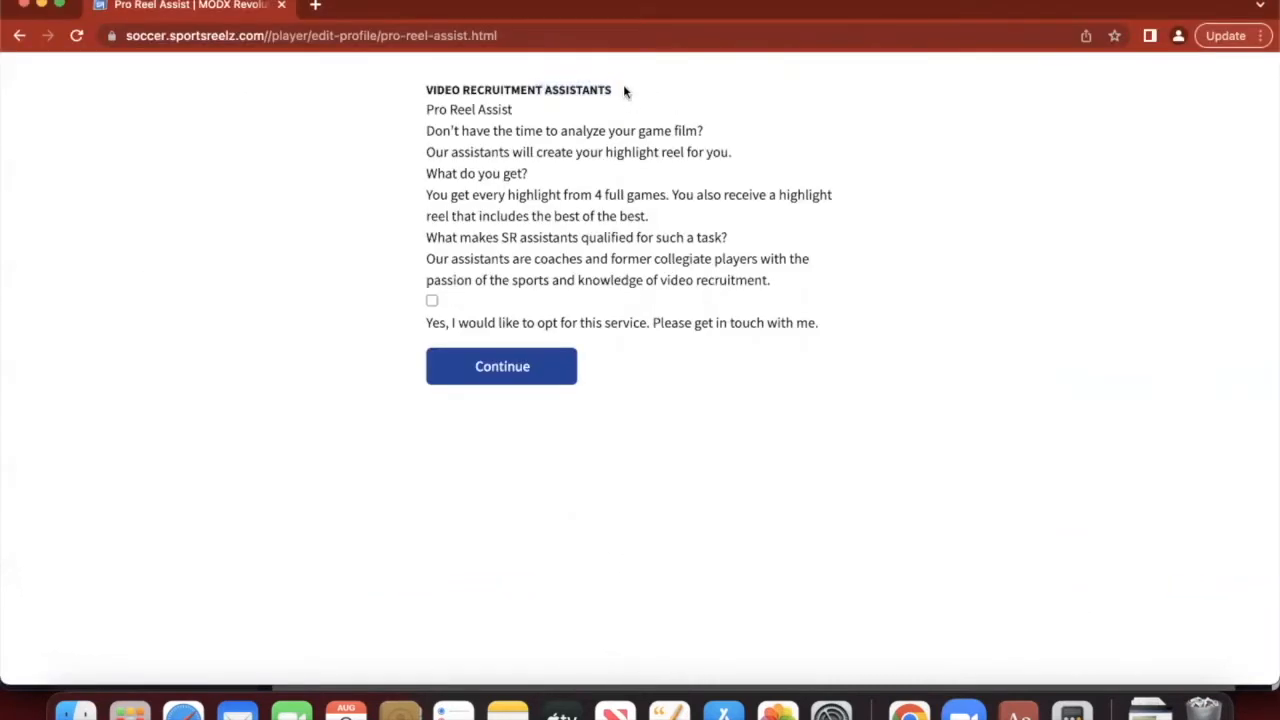
- Tick the opt-in for the Pro Reel Assist video recruitment assistants and continue
{"action": "left_click_drag", "start_coordinate": [624, 90], "coordinate": [422, 92]}
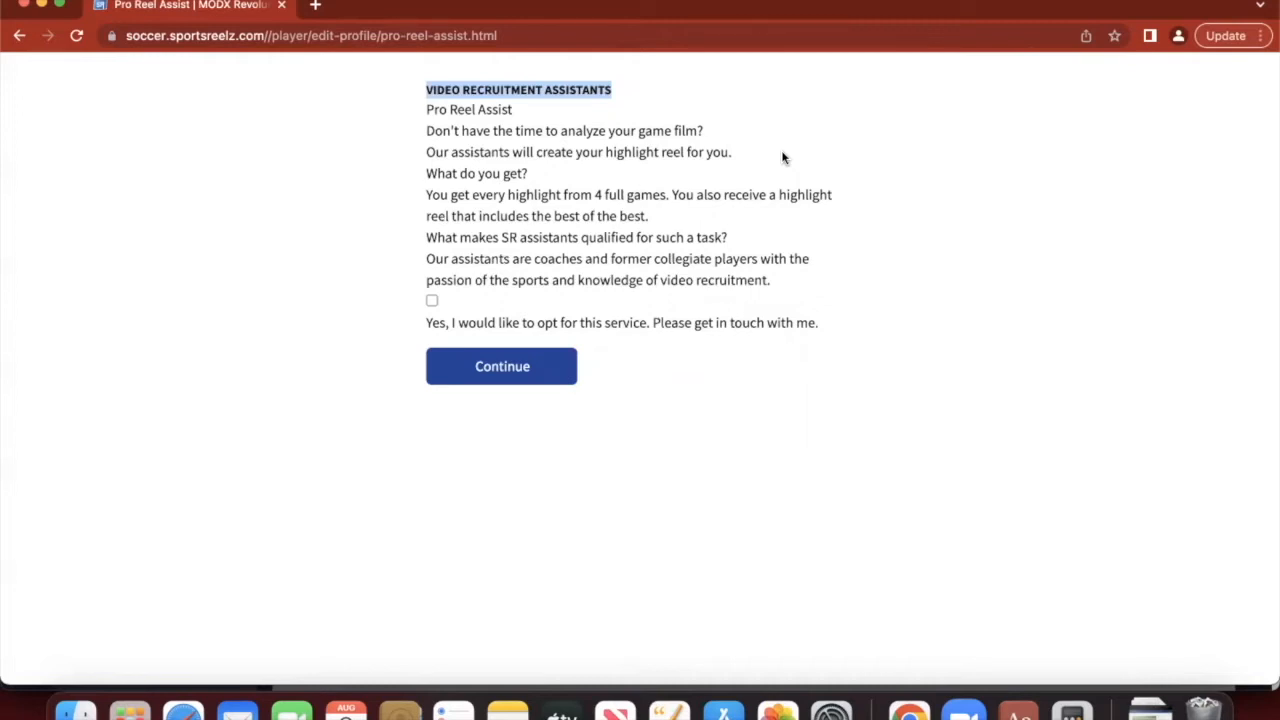
{"action": "left_click", "coordinate": [700, 232]}
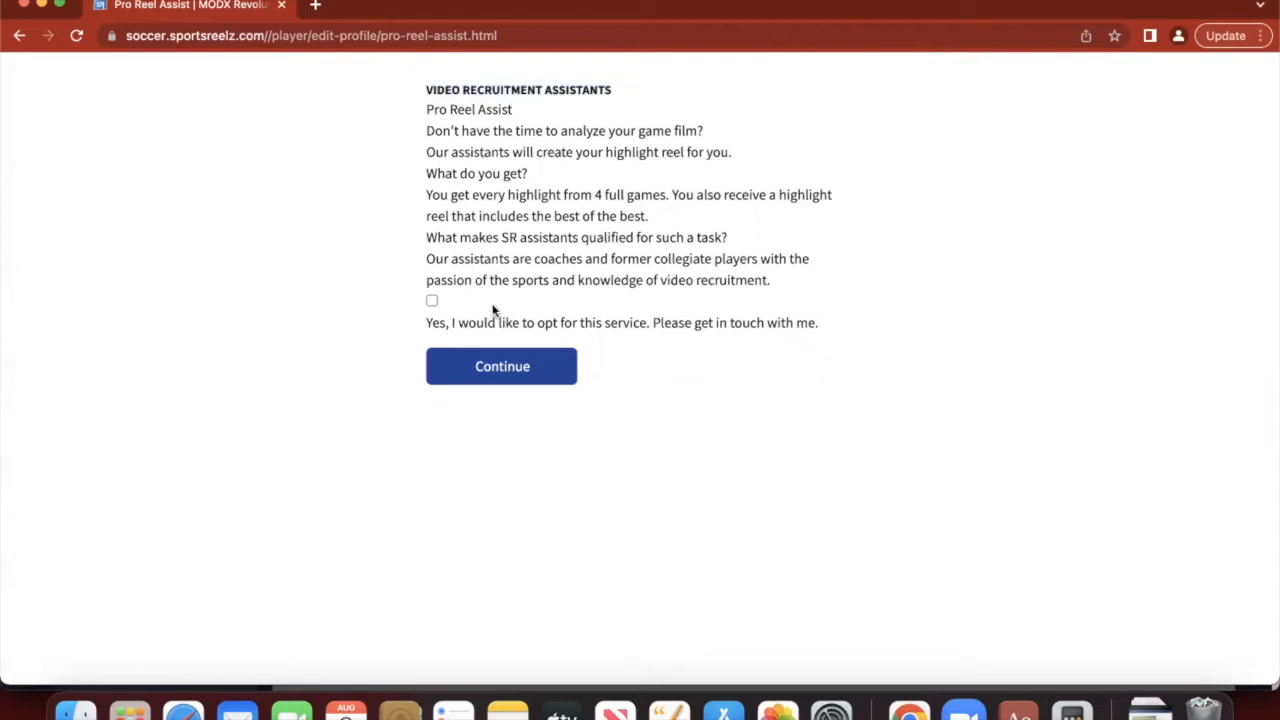
{"action": "left_click", "coordinate": [432, 302]}
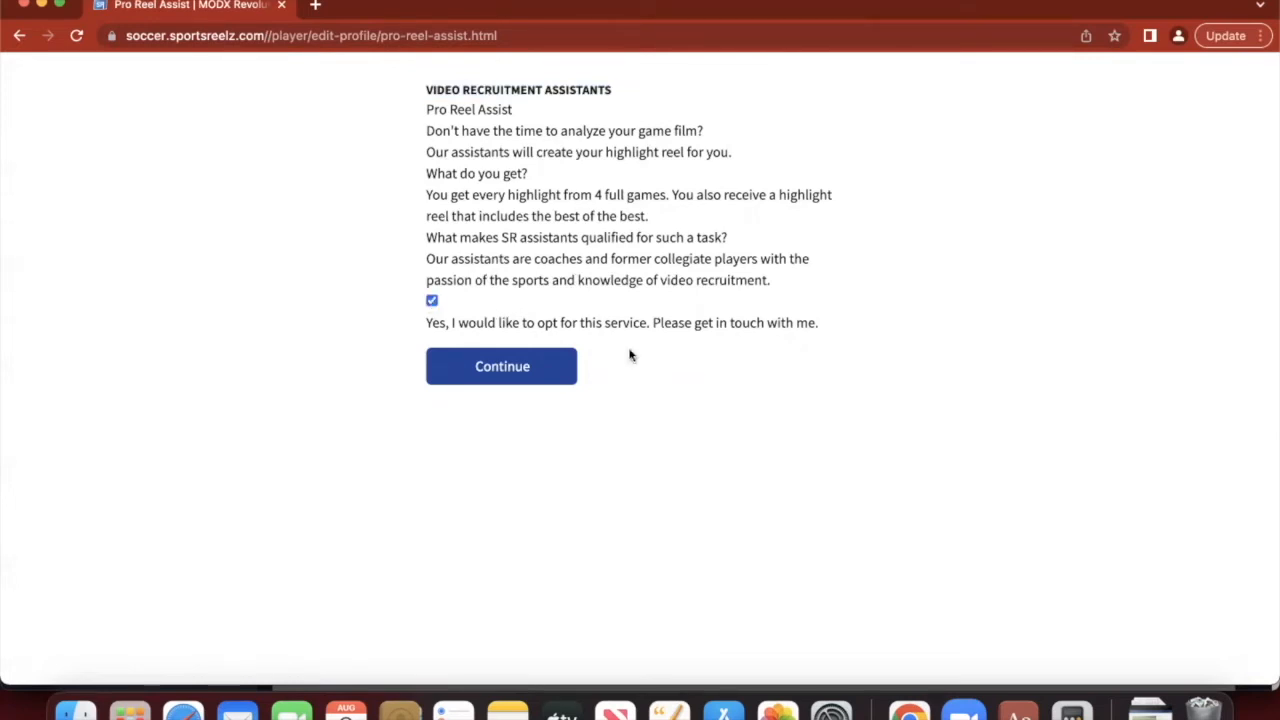
{"action": "left_click", "coordinate": [551, 369]}
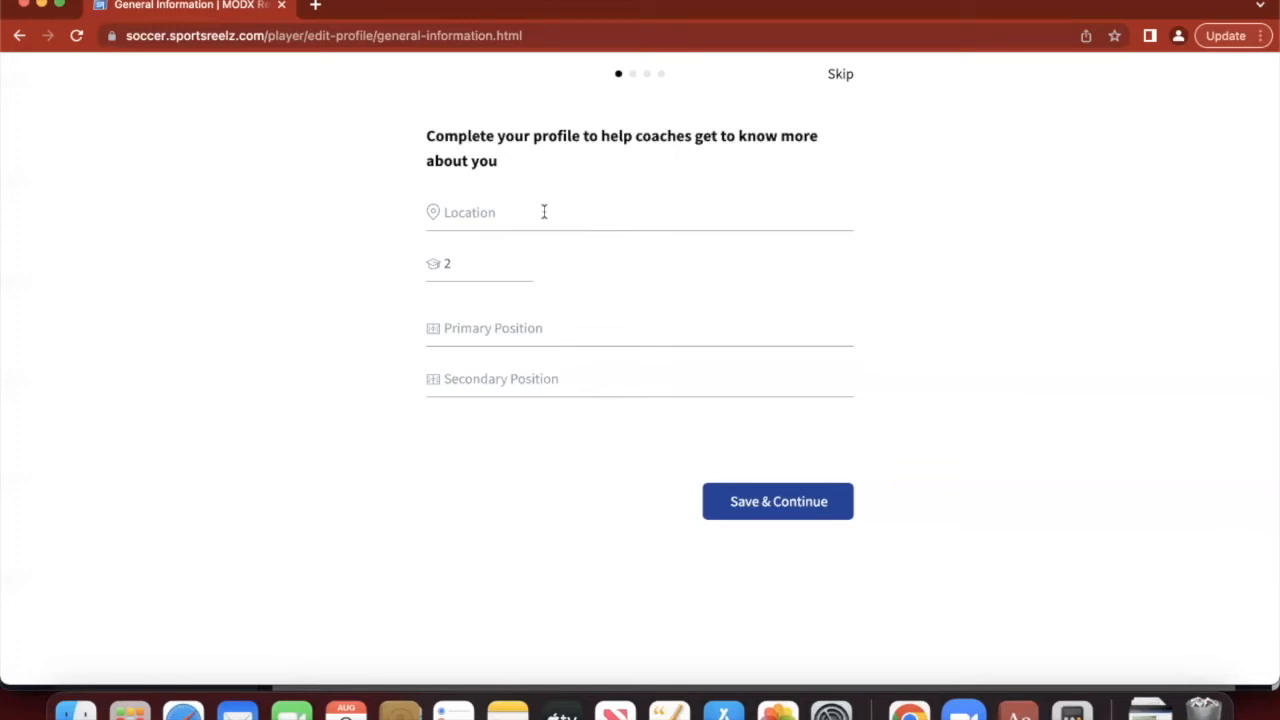
- Set location to Charlotte, nC, class year 2024 and primary position Goalkeeper, then save
{"action": "left_click", "coordinate": [544, 212]}
{"action": "left_click", "coordinate": [551, 288]}
{"action": "left_click", "coordinate": [490, 263]}
{"action": "type", "text": "0"}
{"action": "left_click", "coordinate": [500, 338]}
{"action": "left_click", "coordinate": [523, 328]}
{"action": "left_click", "coordinate": [566, 407]}
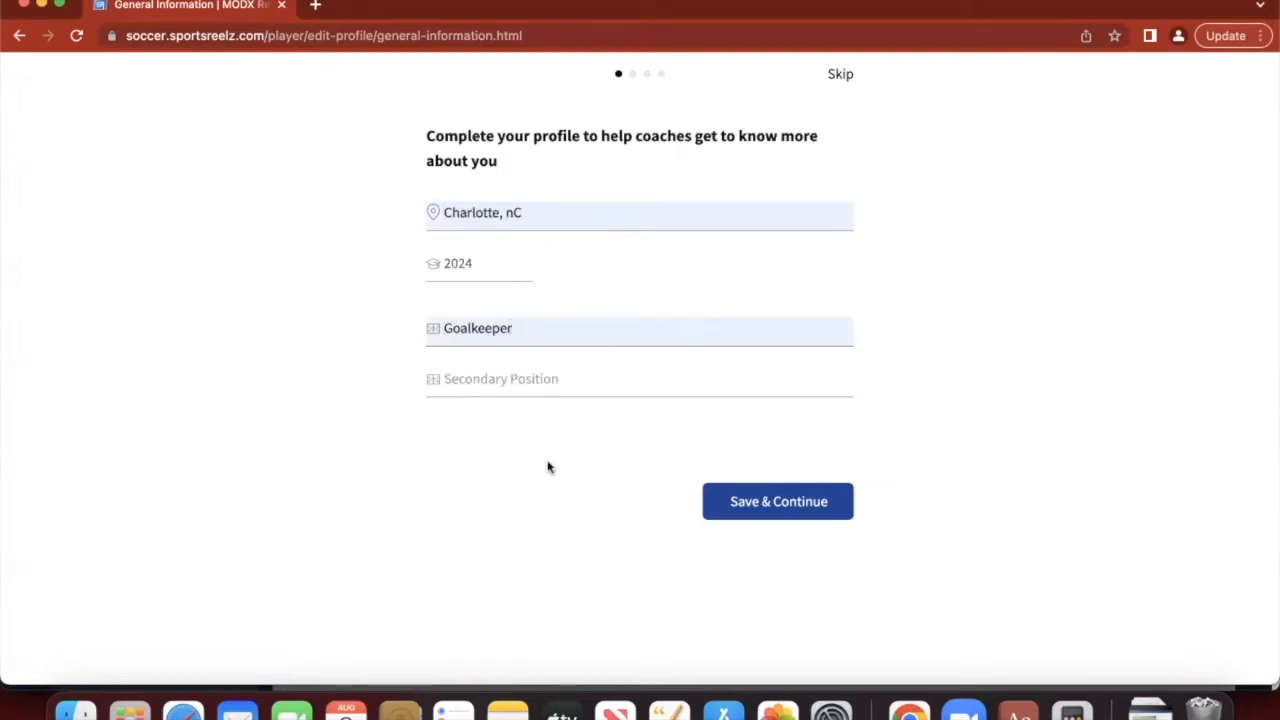
{"action": "left_click", "coordinate": [818, 505]}
- Write the bio lines 'GPA: 4.0', 'Interests of study: Science', 'Hobbies:' and 'Achievements'
{"action": "left_click", "coordinate": [560, 353]}
{"action": "type", "text": "GPA"}
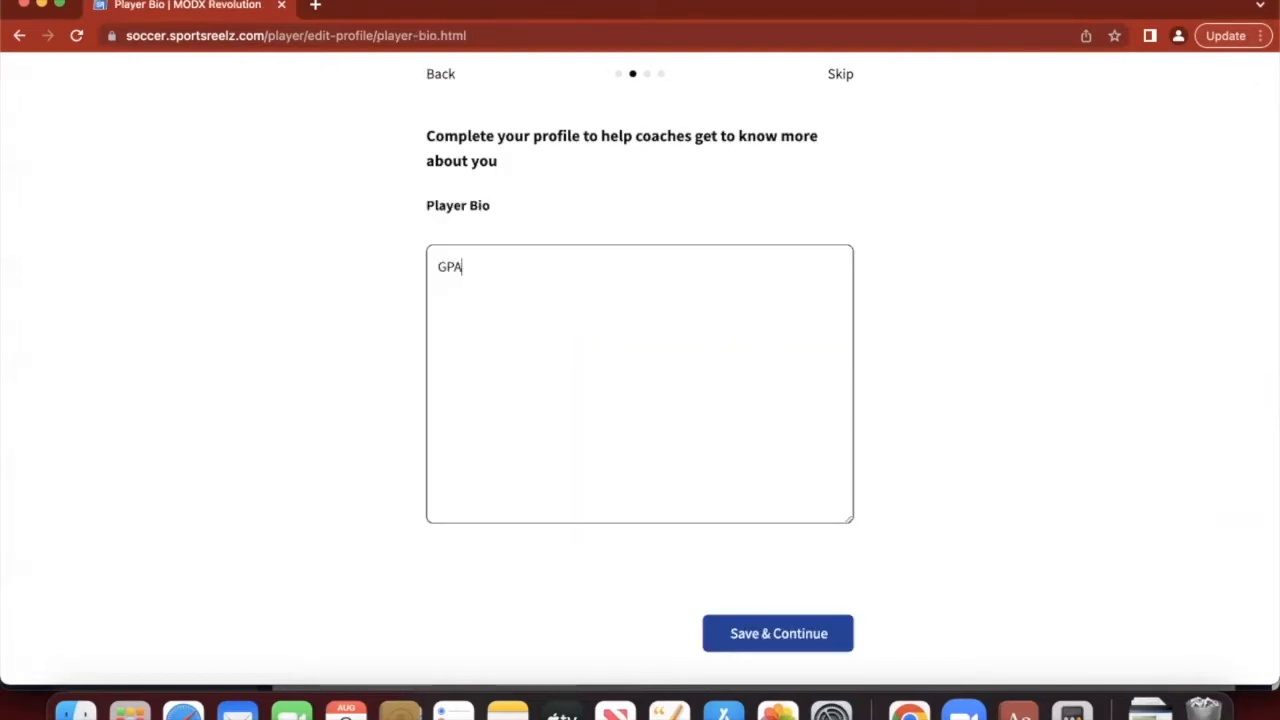
{"action": "type", "text": ": 4.0"}
{"action": "key", "text": "Return"}
{"action": "type", "text": "Interests of study: Science"}
{"action": "key", "text": "Return"}
{"action": "type", "text": "Hobbies"}
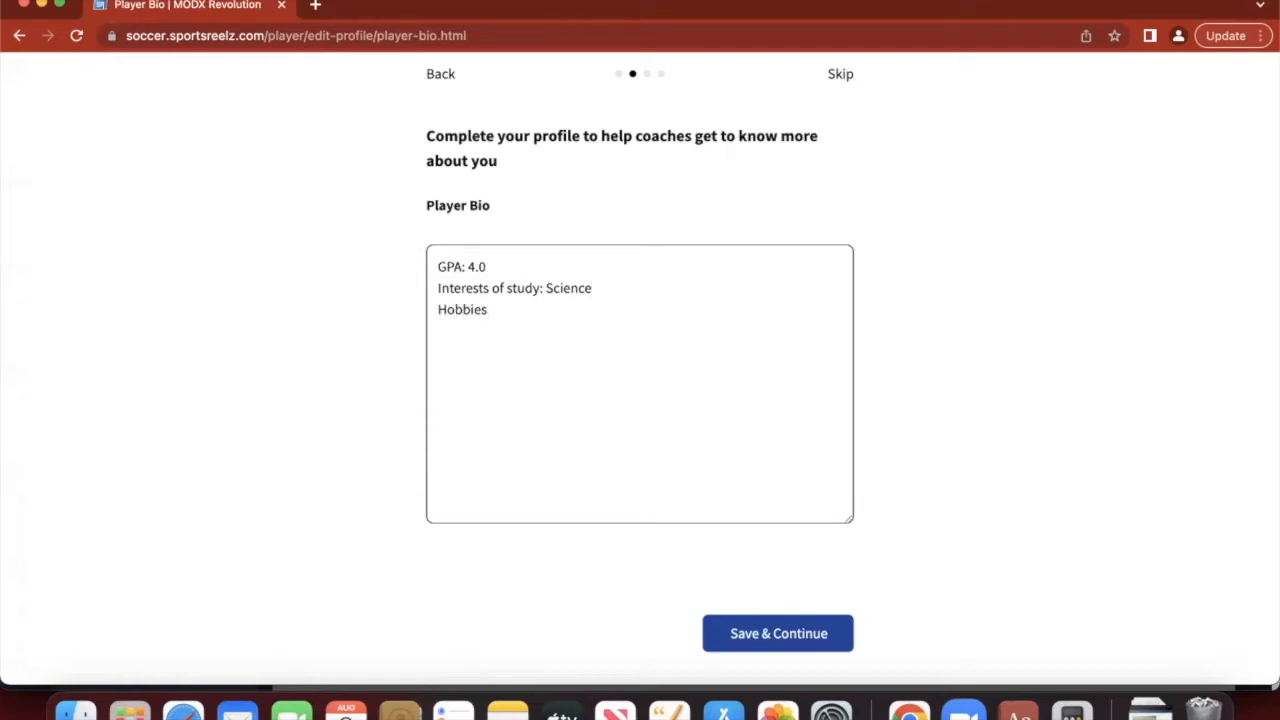
{"action": "type", "text": ":"}
{"action": "key", "text": "Return"}
{"action": "type", "text": "Achievements"}
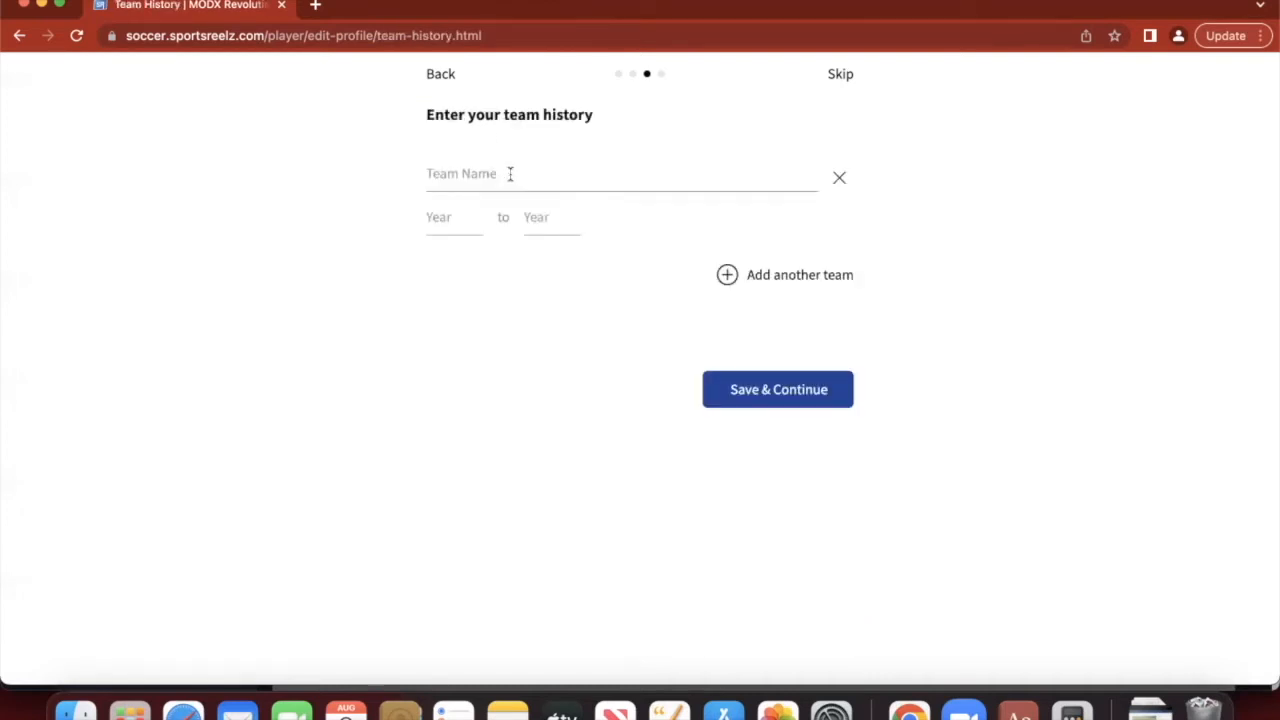
- Enter team history 'Charlotte Soccer Acedemy' with start year 2012 and an end year
{"action": "left_click", "coordinate": [524, 173]}
{"action": "type", "text": "Charlotte Soccer"}
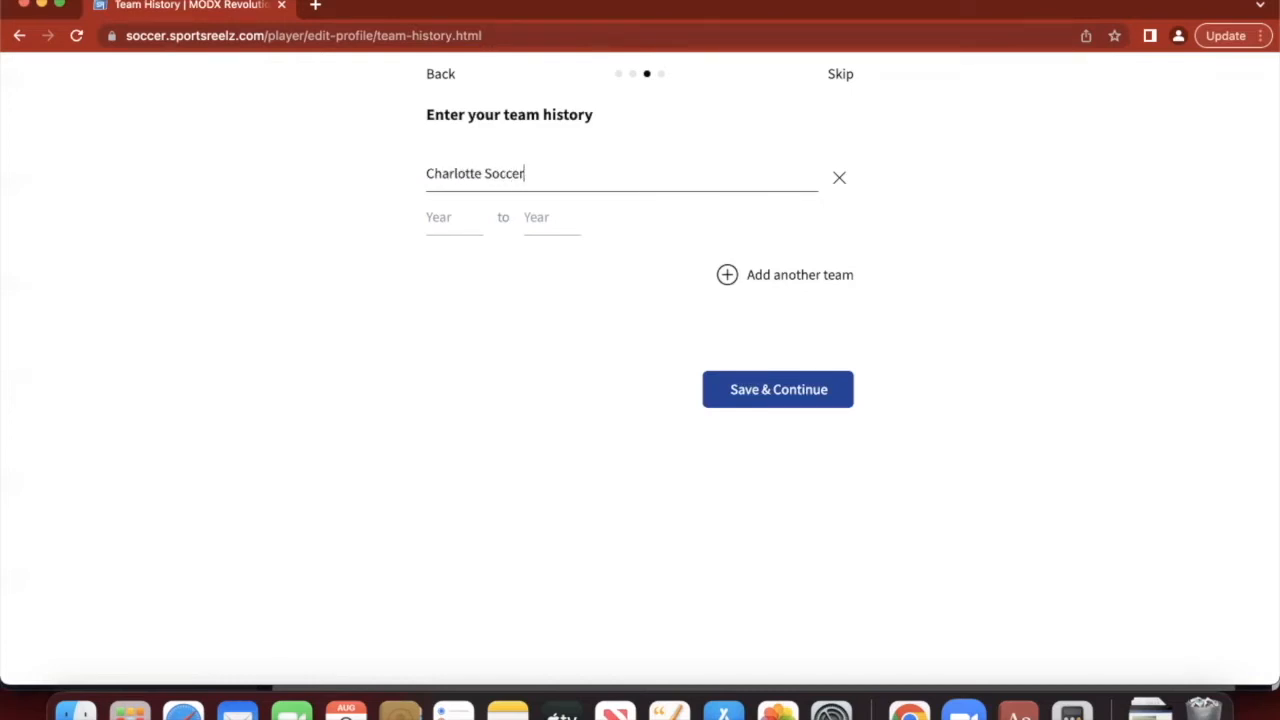
{"action": "type", "text": " Acedemy"}
{"action": "key", "text": "Tab"}
{"action": "type", "text": "2012"}
{"action": "key", "text": "Tab"}
{"action": "type", "text": "20"}
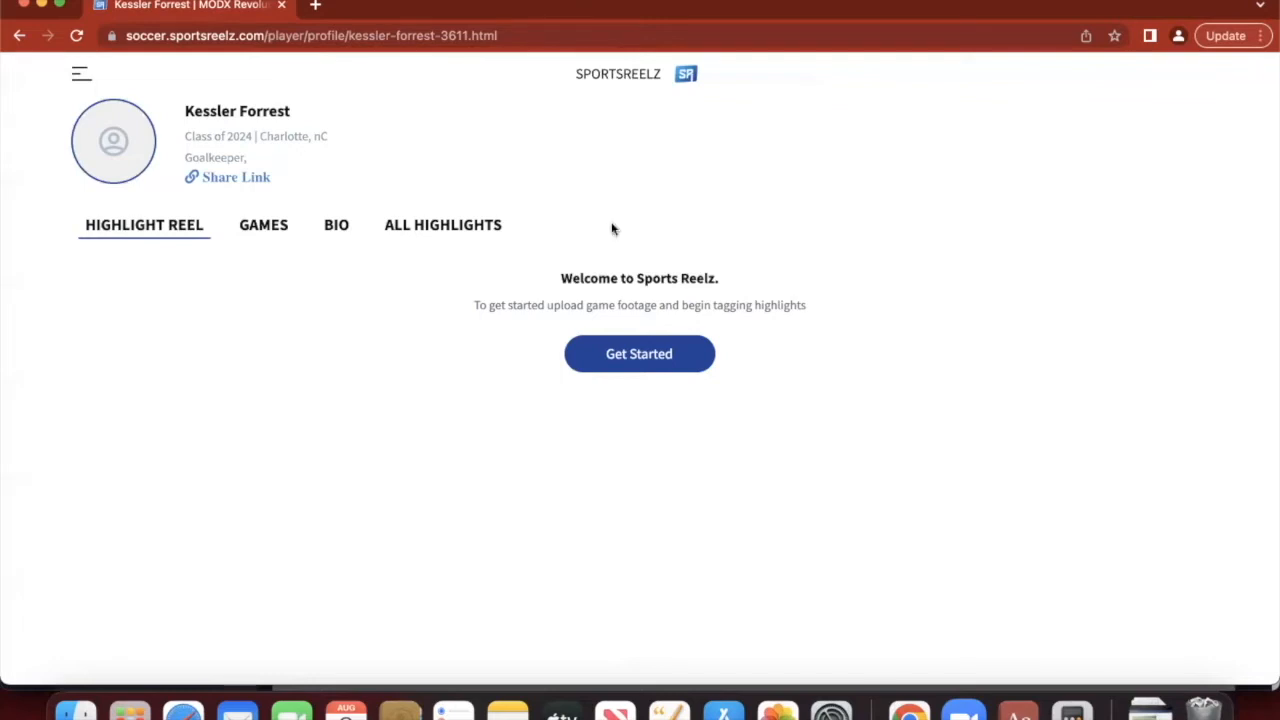
{"action": "left_click", "coordinate": [81, 74]}
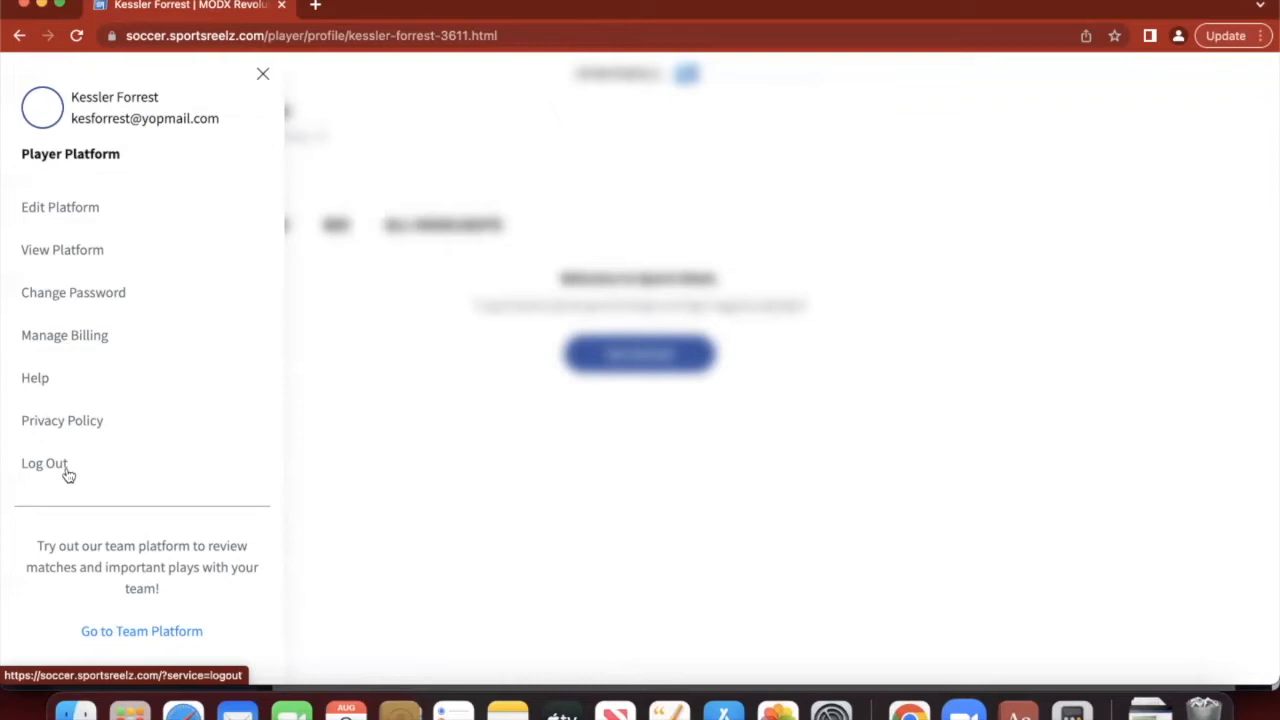
{"action": "left_click", "coordinate": [171, 636]}
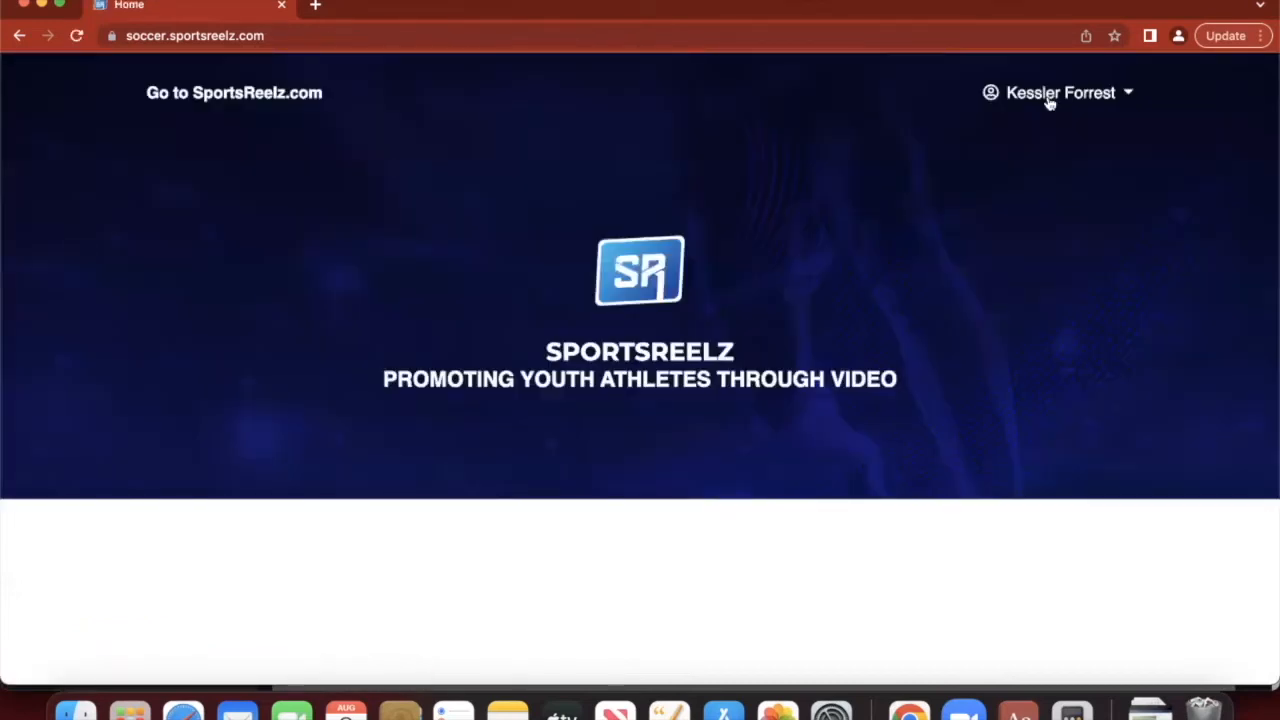
{"action": "left_click", "coordinate": [1087, 105]}
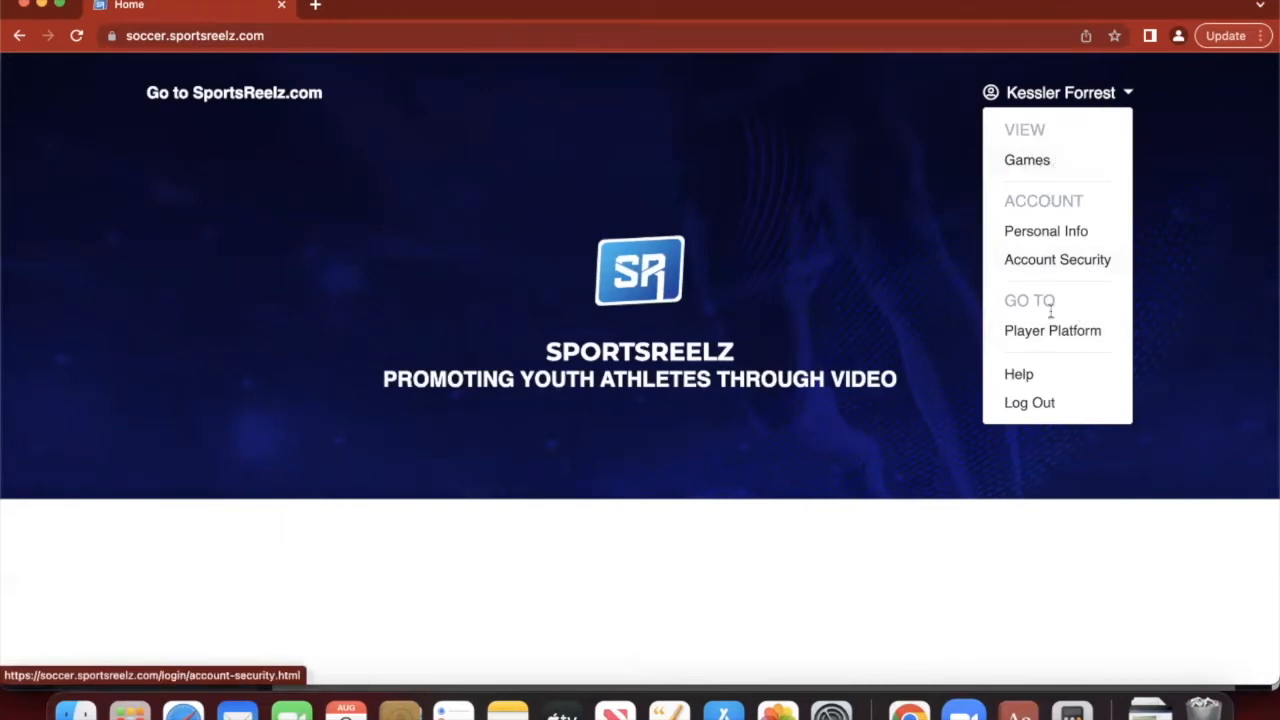
{"action": "left_click", "coordinate": [1079, 336]}
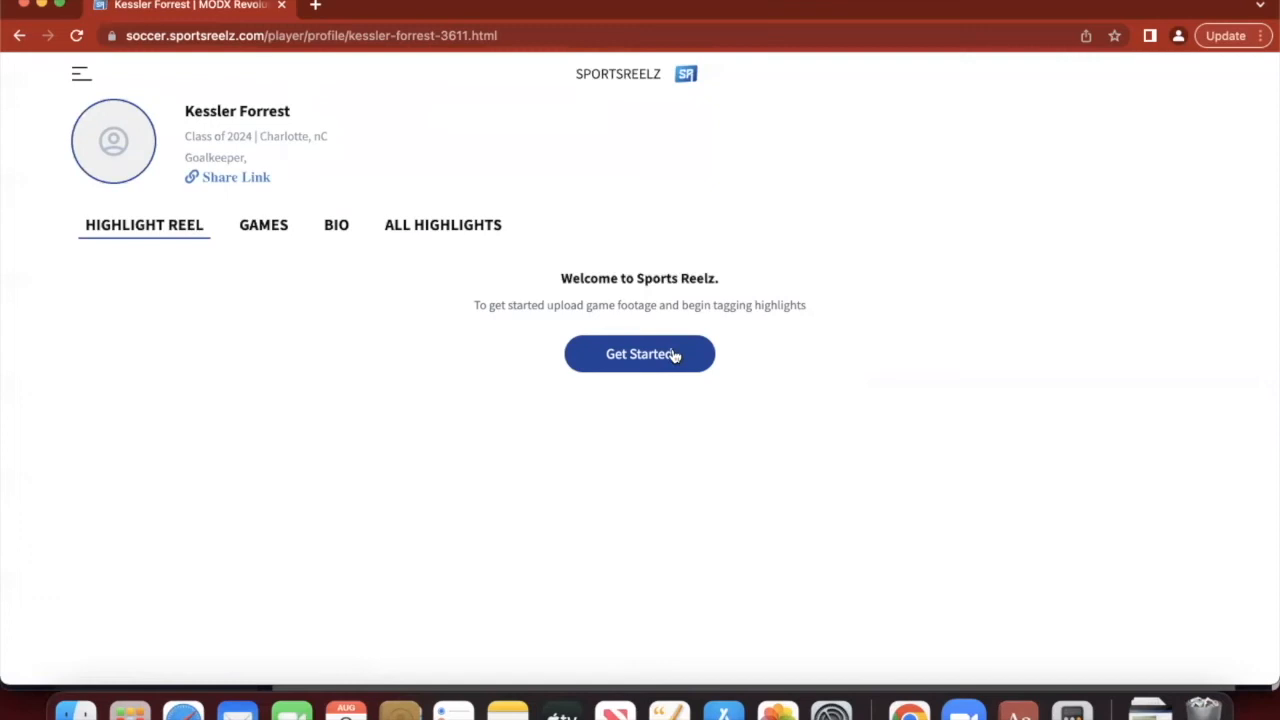
- Show the profile's Games tab and open the Upload new game dialog
{"action": "left_click", "coordinate": [262, 227]}
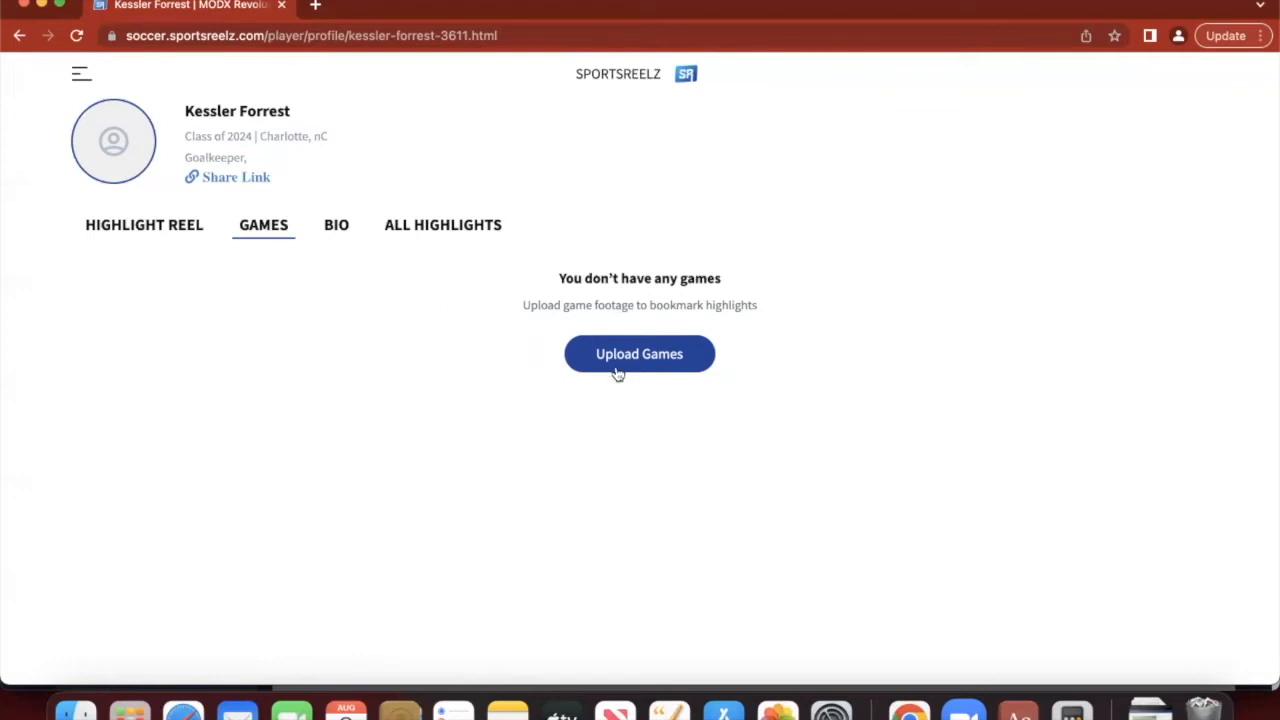
{"action": "left_click", "coordinate": [695, 357]}
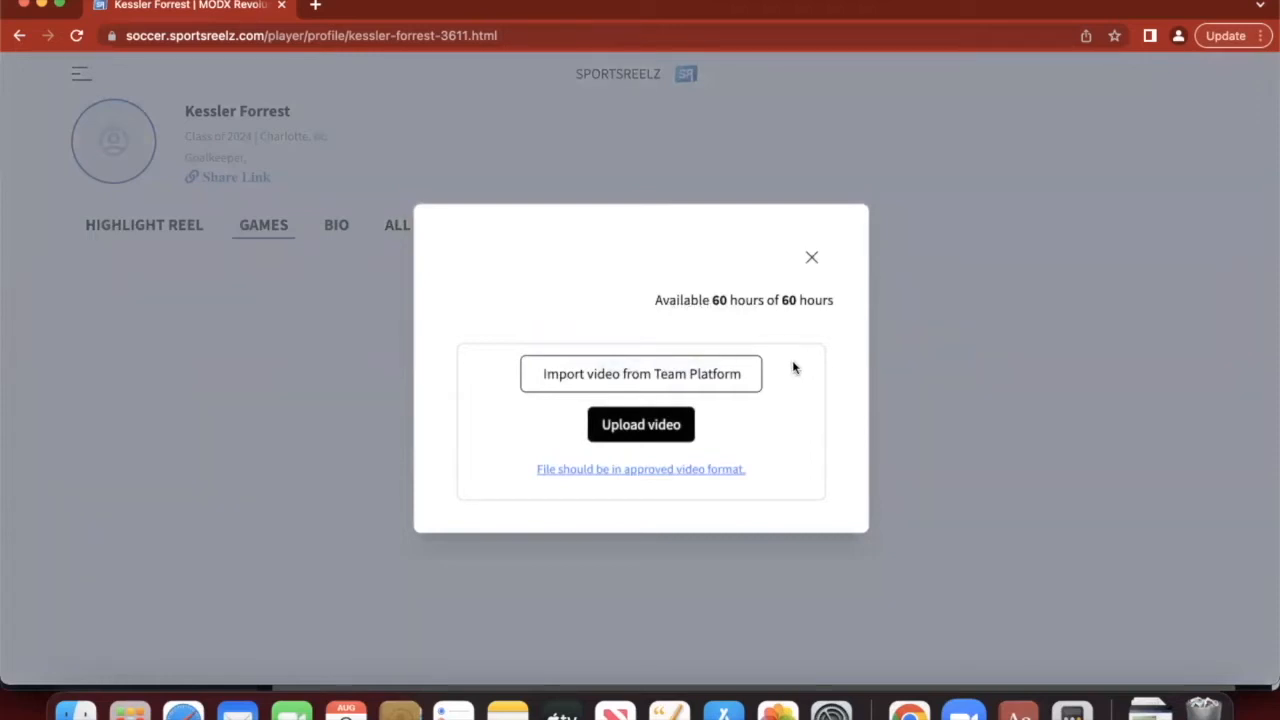
- Import the CSA U17 vs NCFC U17 game from the Team Platform and save it
{"action": "left_click", "coordinate": [750, 378]}
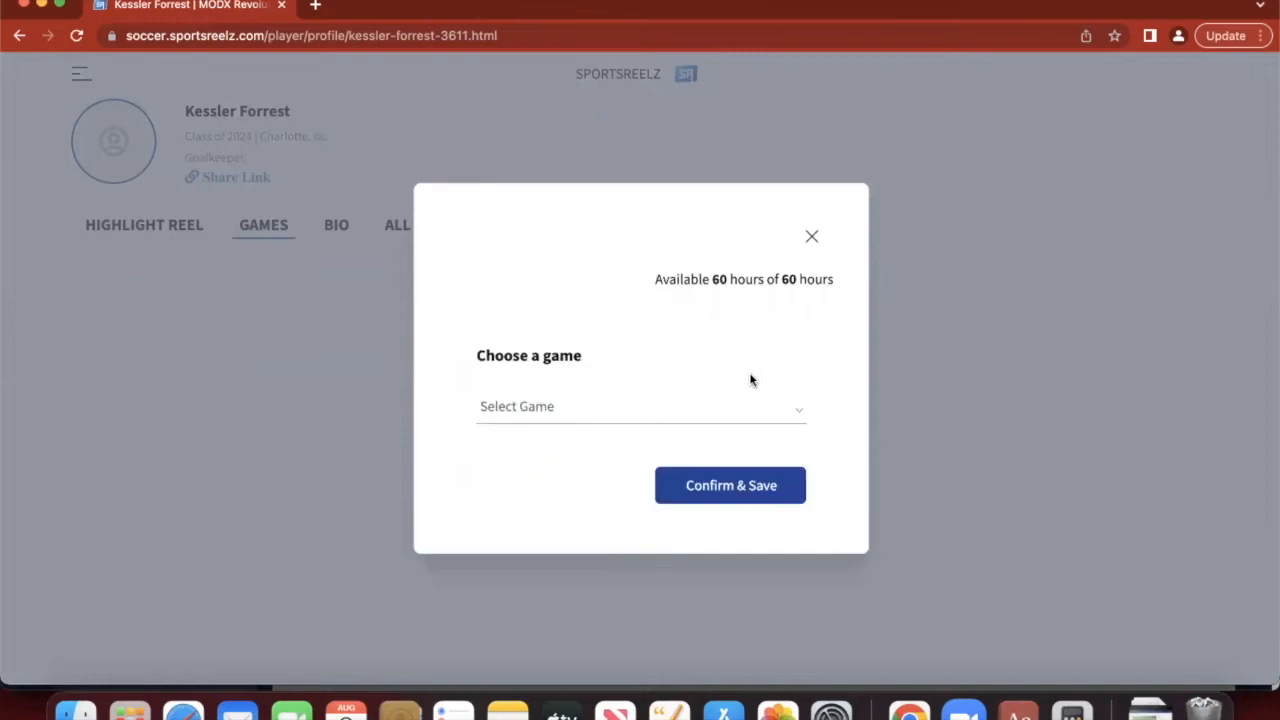
{"action": "left_click", "coordinate": [751, 408]}
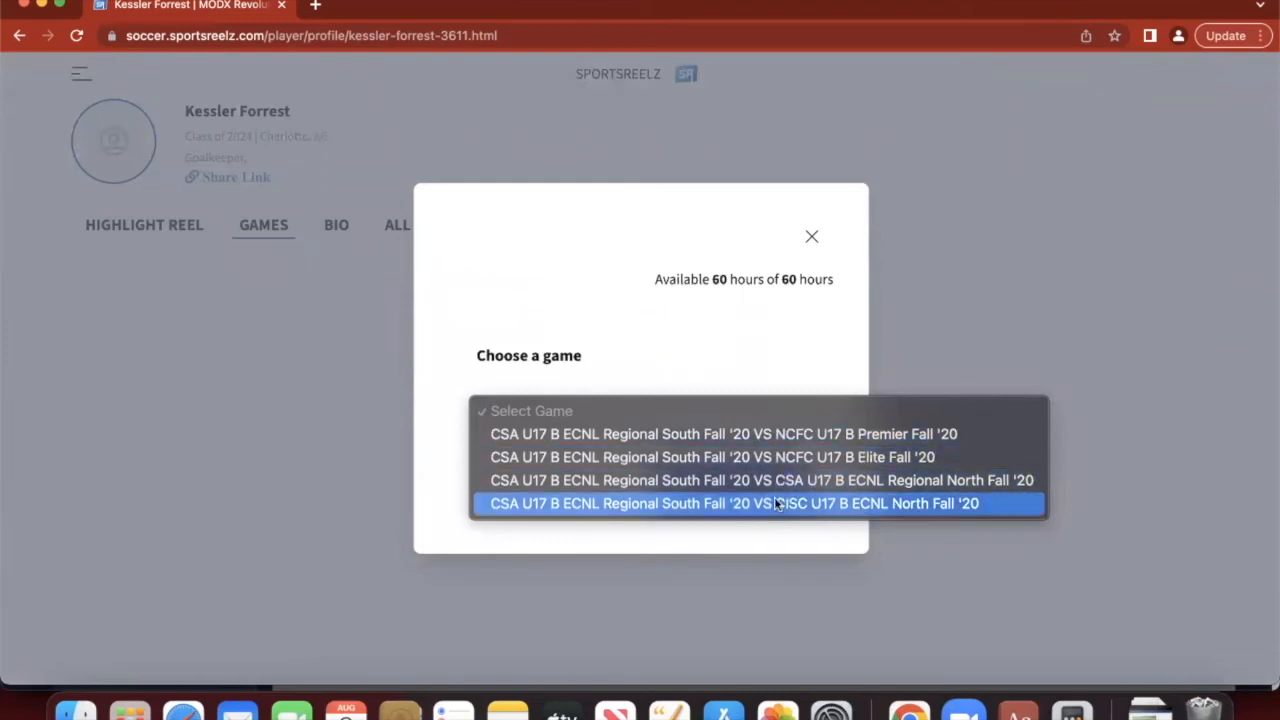
{"action": "left_click", "coordinate": [769, 436]}
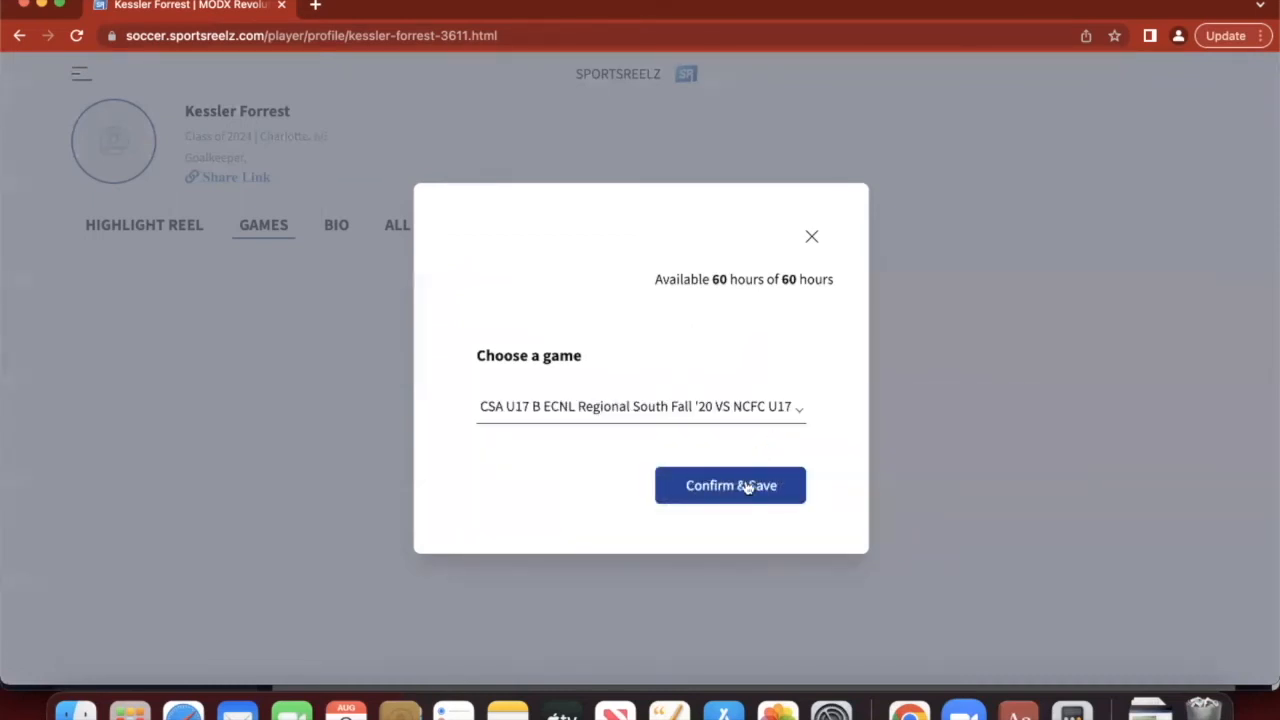
{"action": "left_click", "coordinate": [765, 489]}
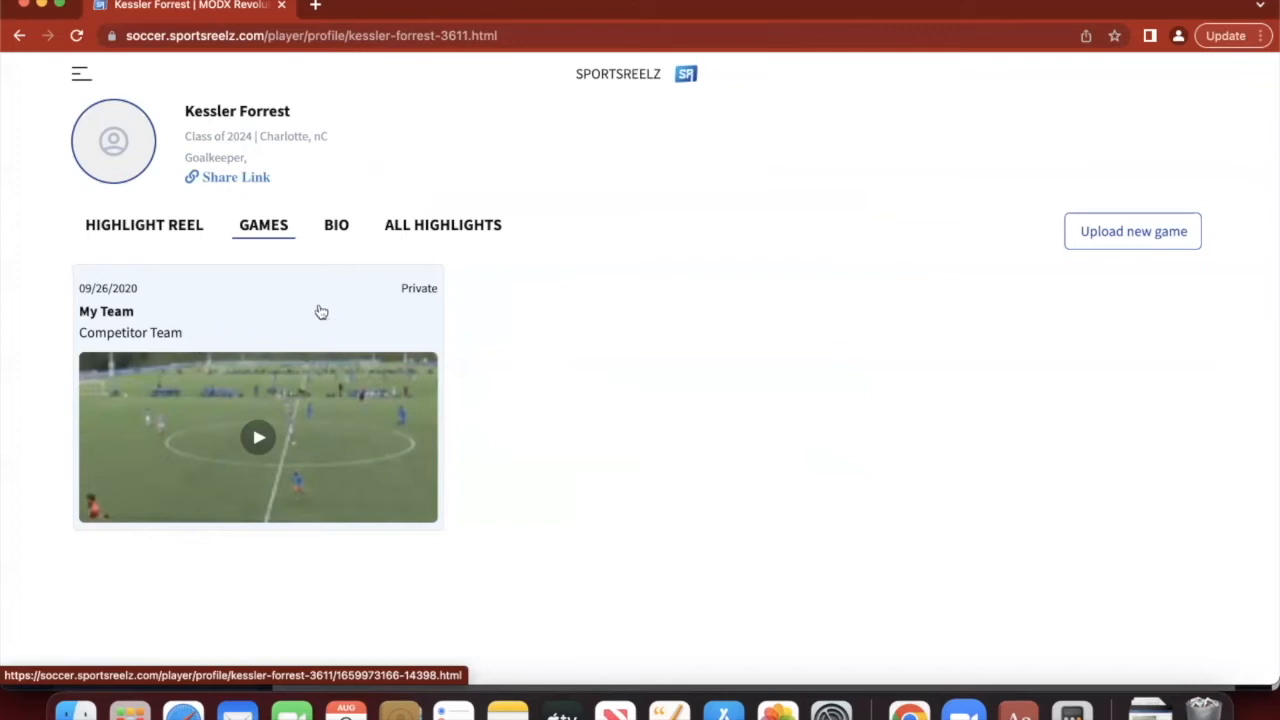
- Open the newly imported game and choose Edit Game Details from its options menu
{"action": "left_click", "coordinate": [426, 303]}
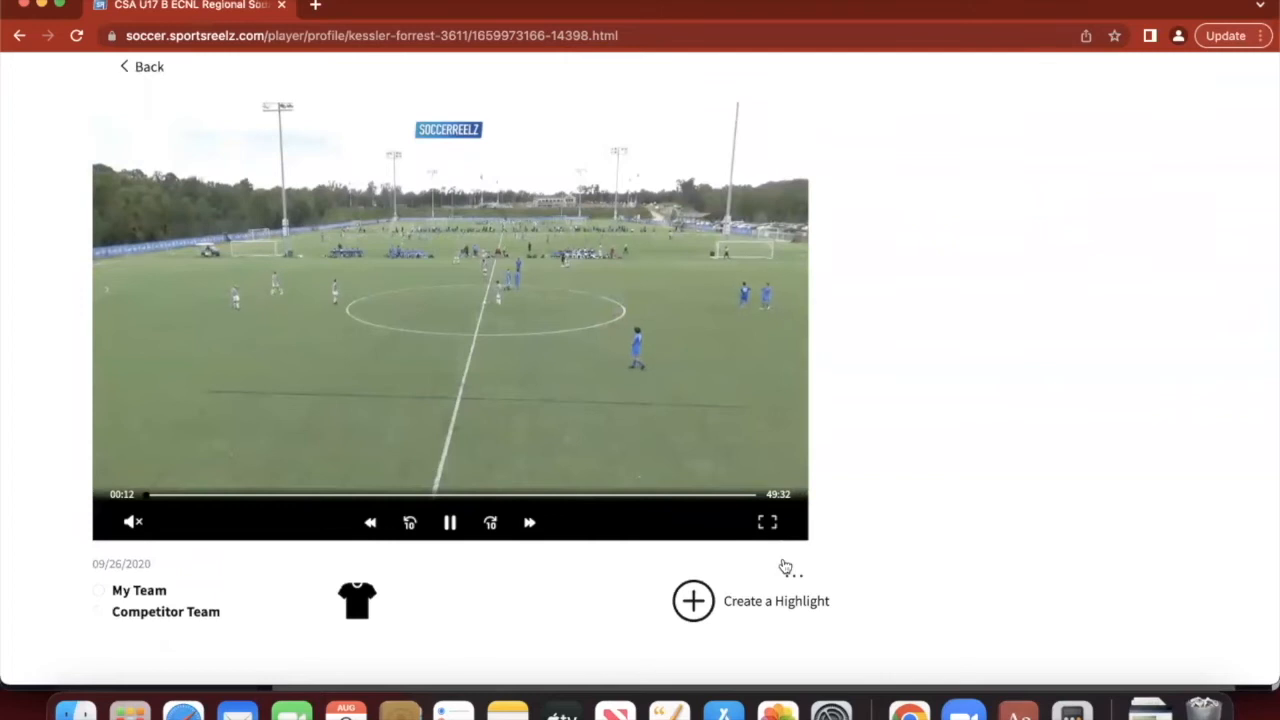
{"action": "left_click", "coordinate": [797, 583]}
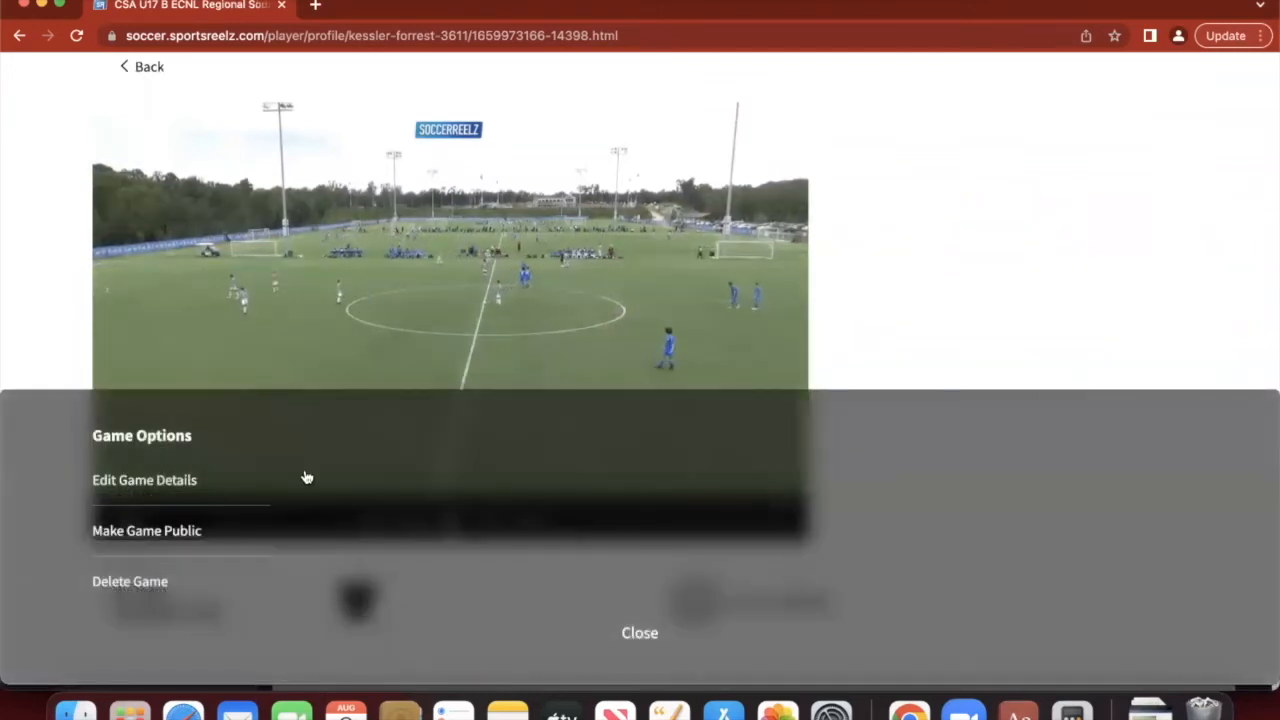
{"action": "left_click", "coordinate": [152, 483]}
- Enter team names CSA ECRL B 07 and NCFC ECRL B 07 with scores 3 and 1
{"action": "left_click", "coordinate": [645, 244]}
{"action": "type", "text": "CS"}
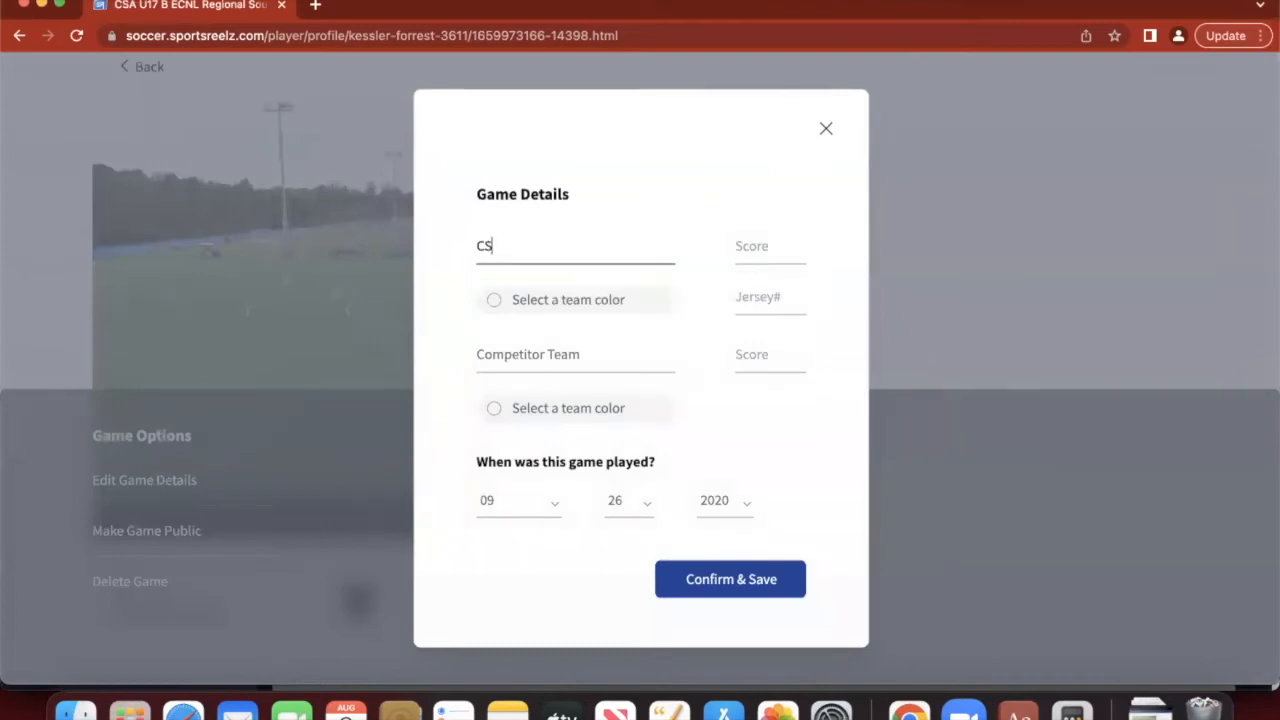
{"action": "type", "text": "A ECRL B 07"}
{"action": "triple_click", "coordinate": [589, 350]}
{"action": "type", "text": "NC"}
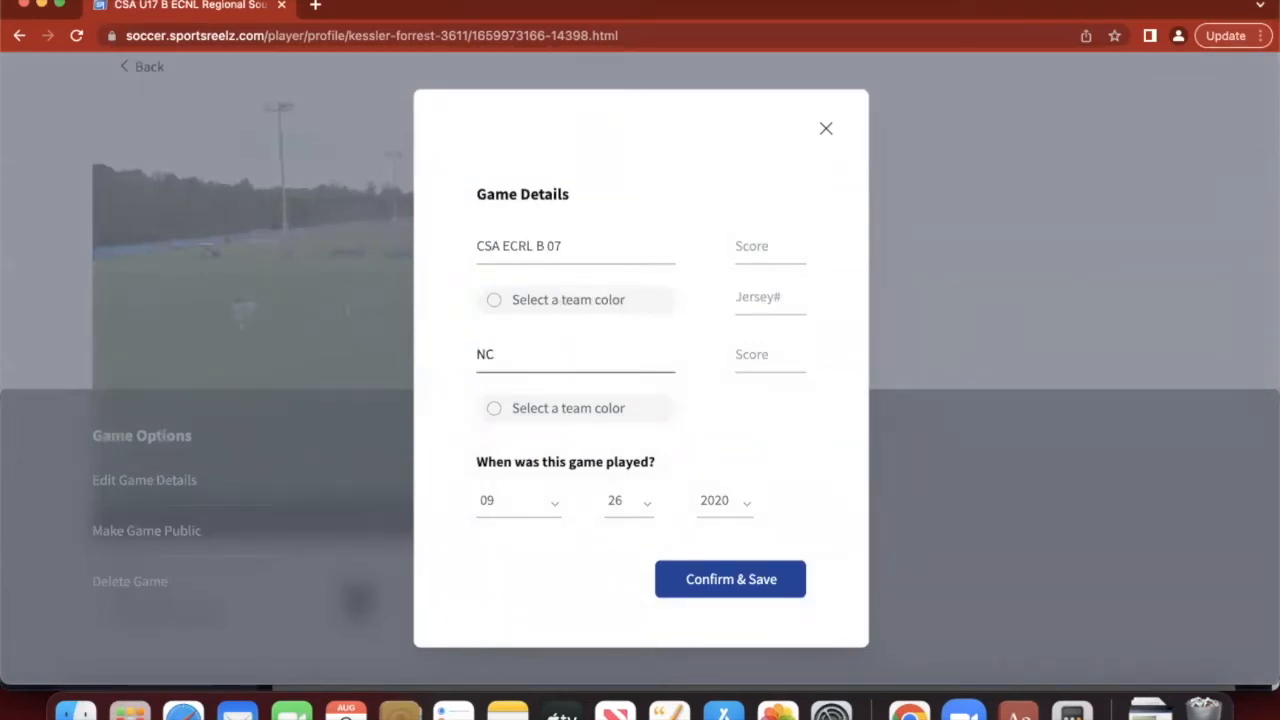
{"action": "type", "text": "FC ECRL B 07"}
{"action": "left_click", "coordinate": [774, 248]}
{"action": "type", "text": "3"}
{"action": "left_click", "coordinate": [770, 354]}
{"action": "type", "text": "1"}
- Set jersey number 00, choose blue as the team colour, and save the game details
{"action": "left_click", "coordinate": [763, 292]}
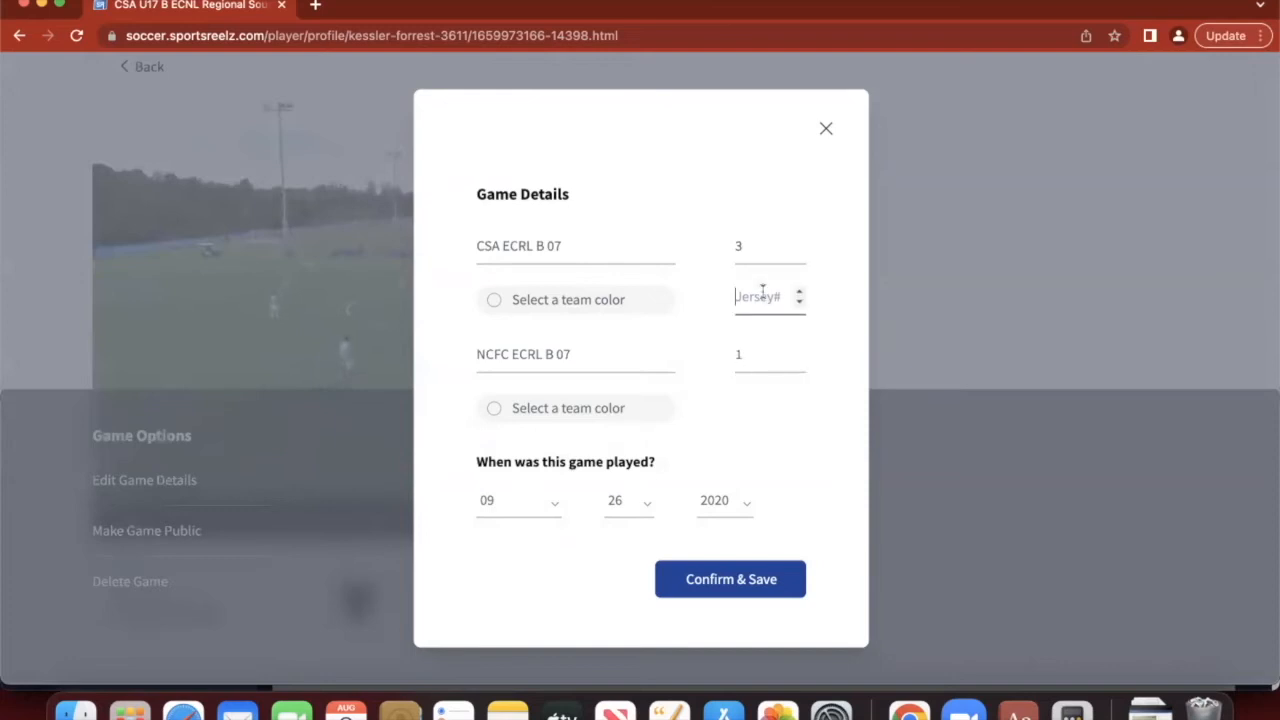
{"action": "type", "text": "00"}
{"action": "left_click", "coordinate": [785, 447]}
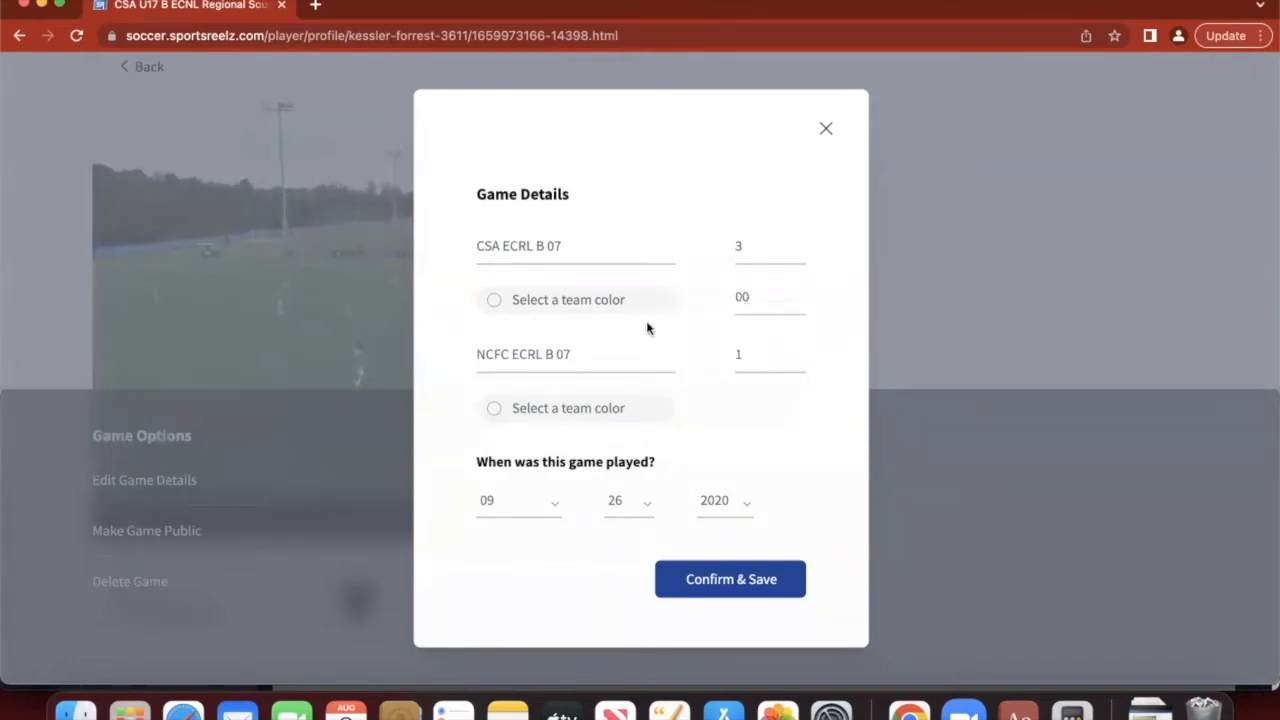
{"action": "left_click", "coordinate": [571, 300]}
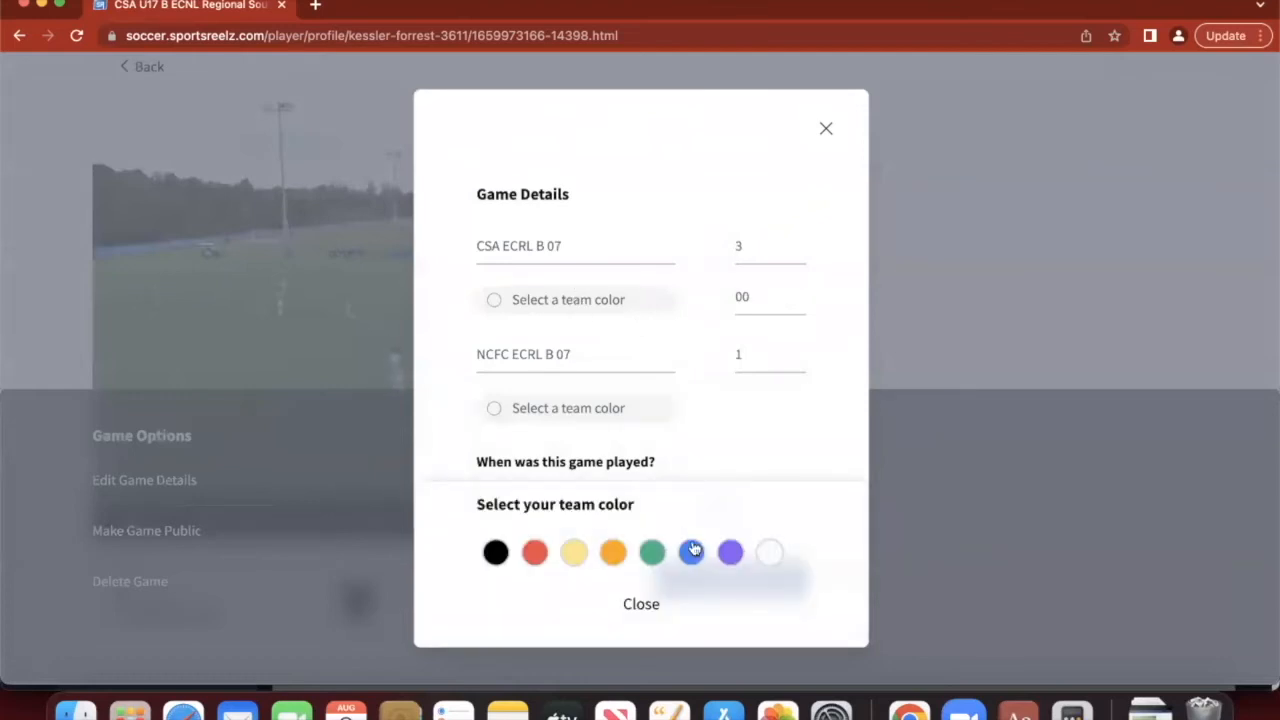
{"action": "left_click", "coordinate": [691, 551]}
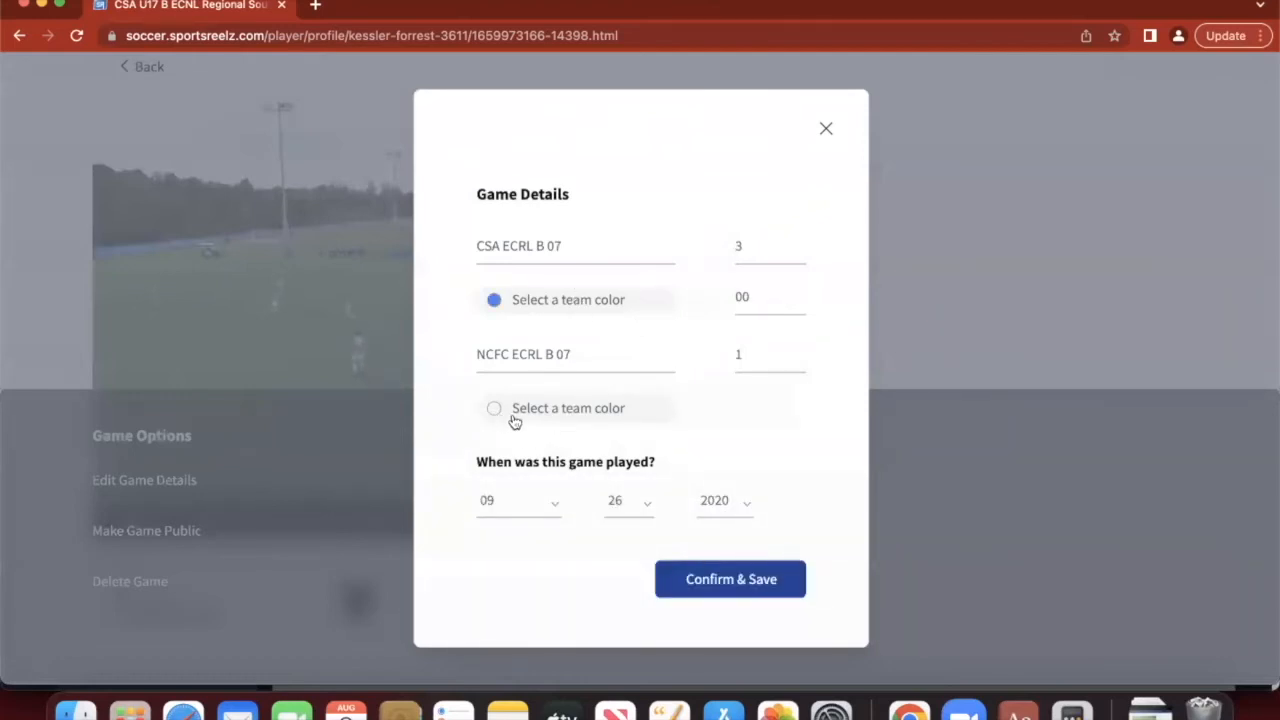
{"action": "left_click", "coordinate": [790, 585]}
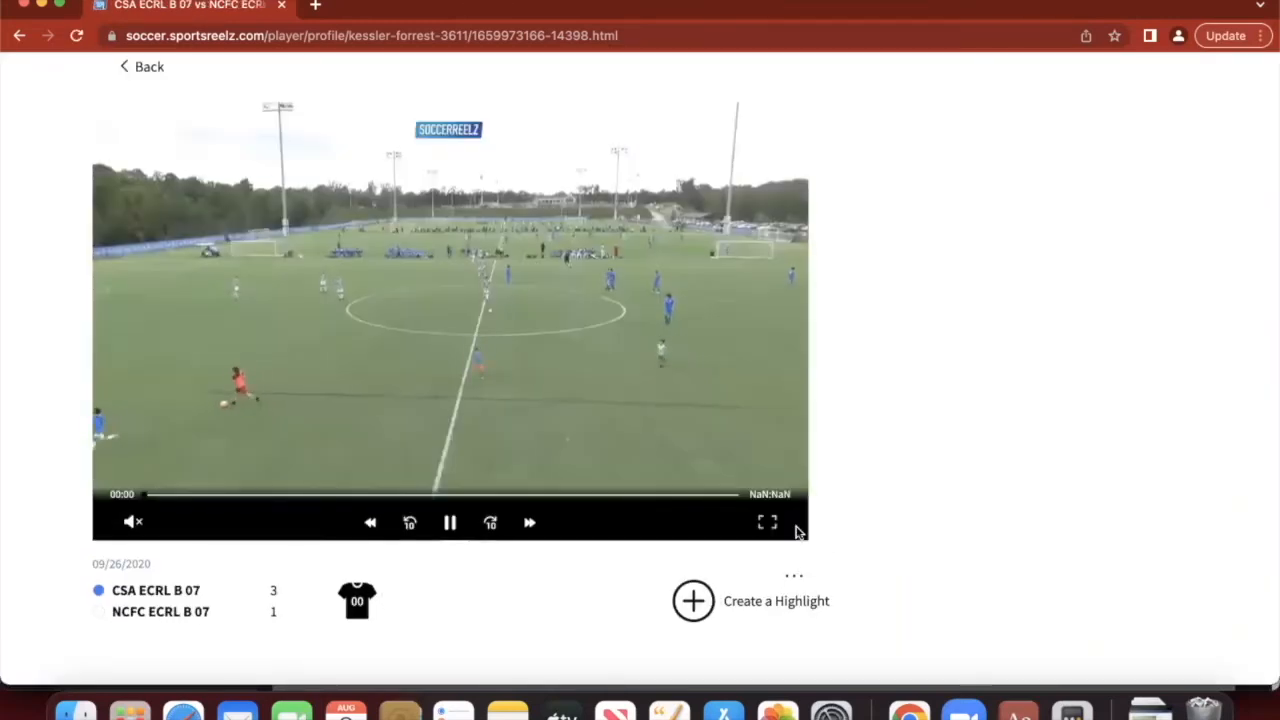
- Make the game public, then return to the player profile and reopen the game's video
{"action": "left_click", "coordinate": [797, 580]}
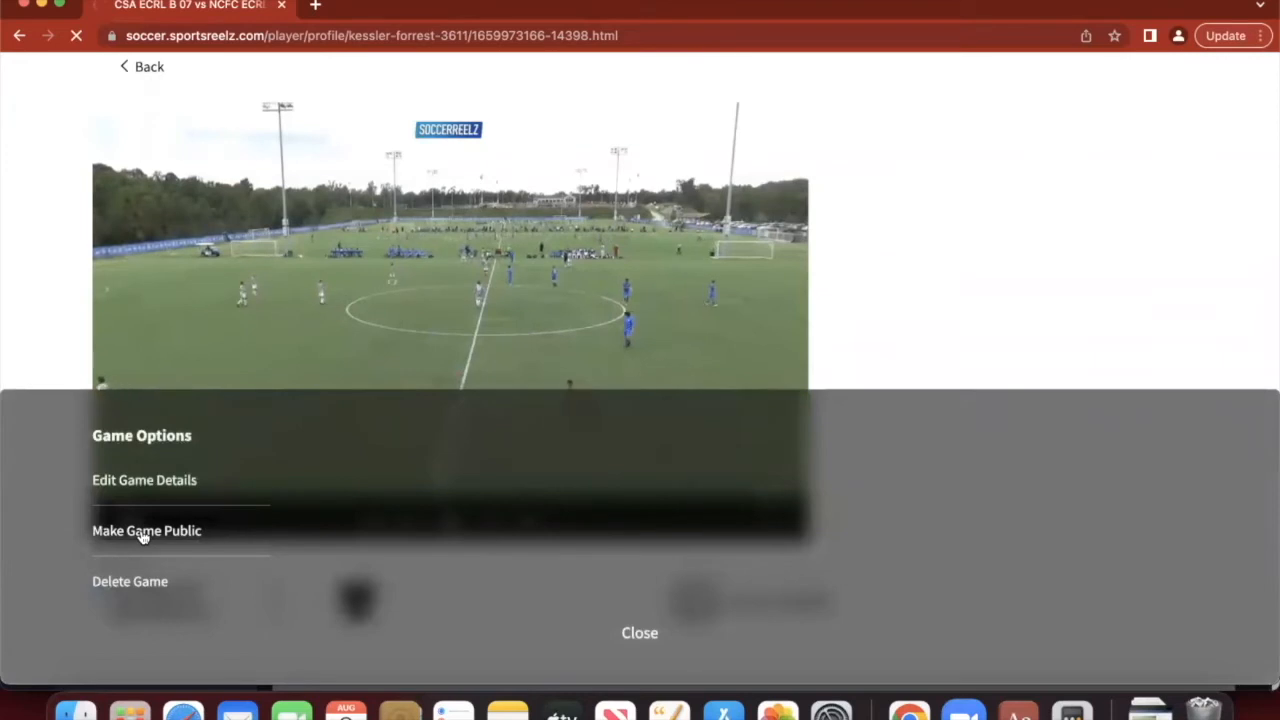
{"action": "left_click", "coordinate": [145, 532]}
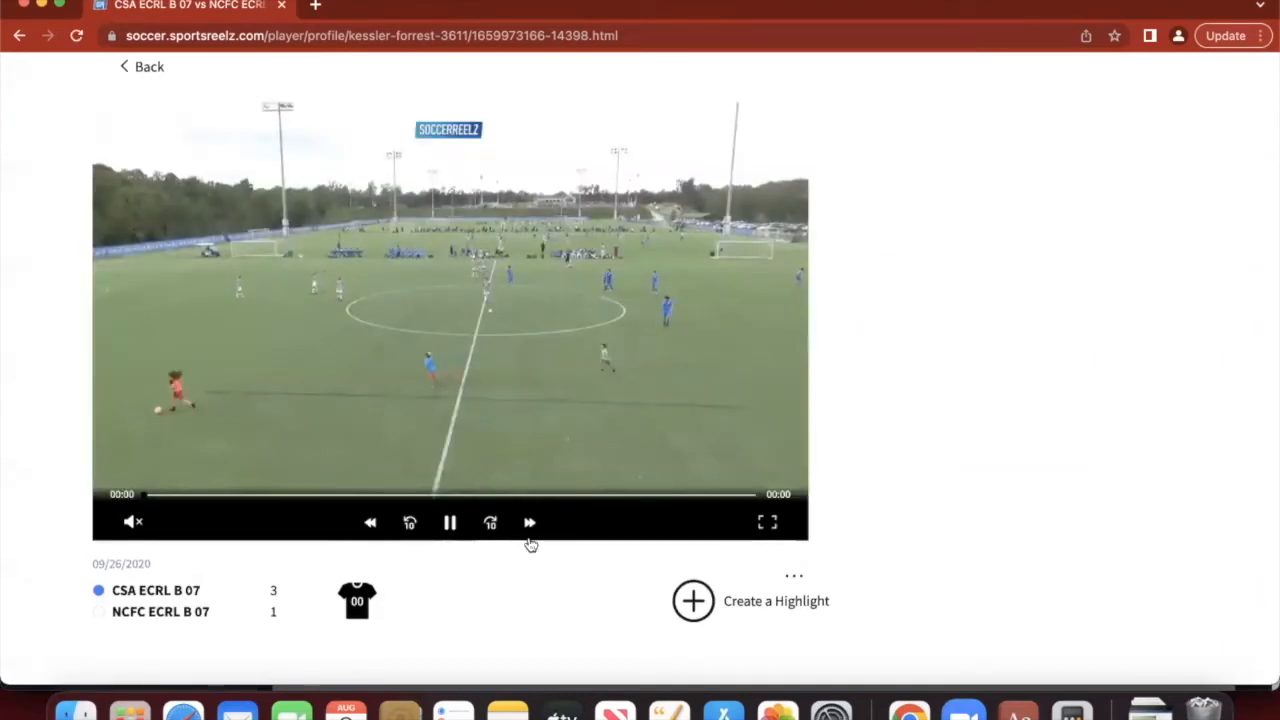
{"action": "scroll", "coordinate": [530, 544], "scroll_direction": "up", "scroll_amount": 1}
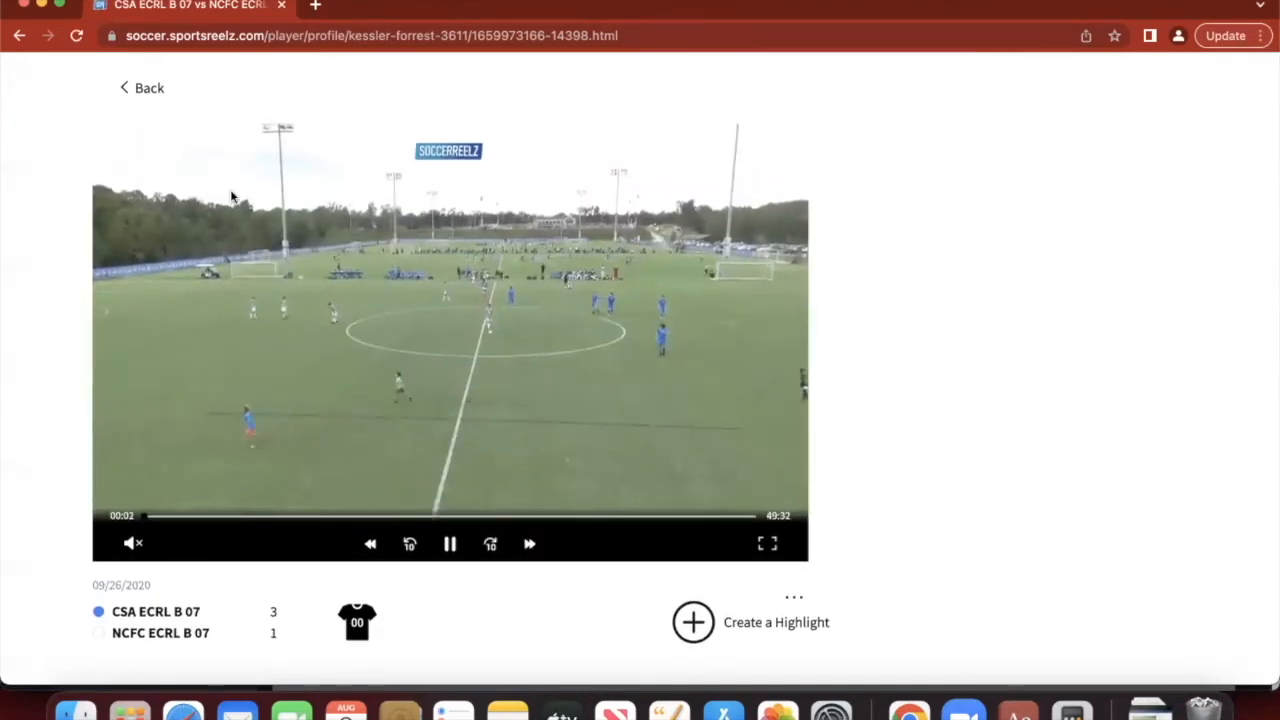
{"action": "left_click", "coordinate": [148, 90]}
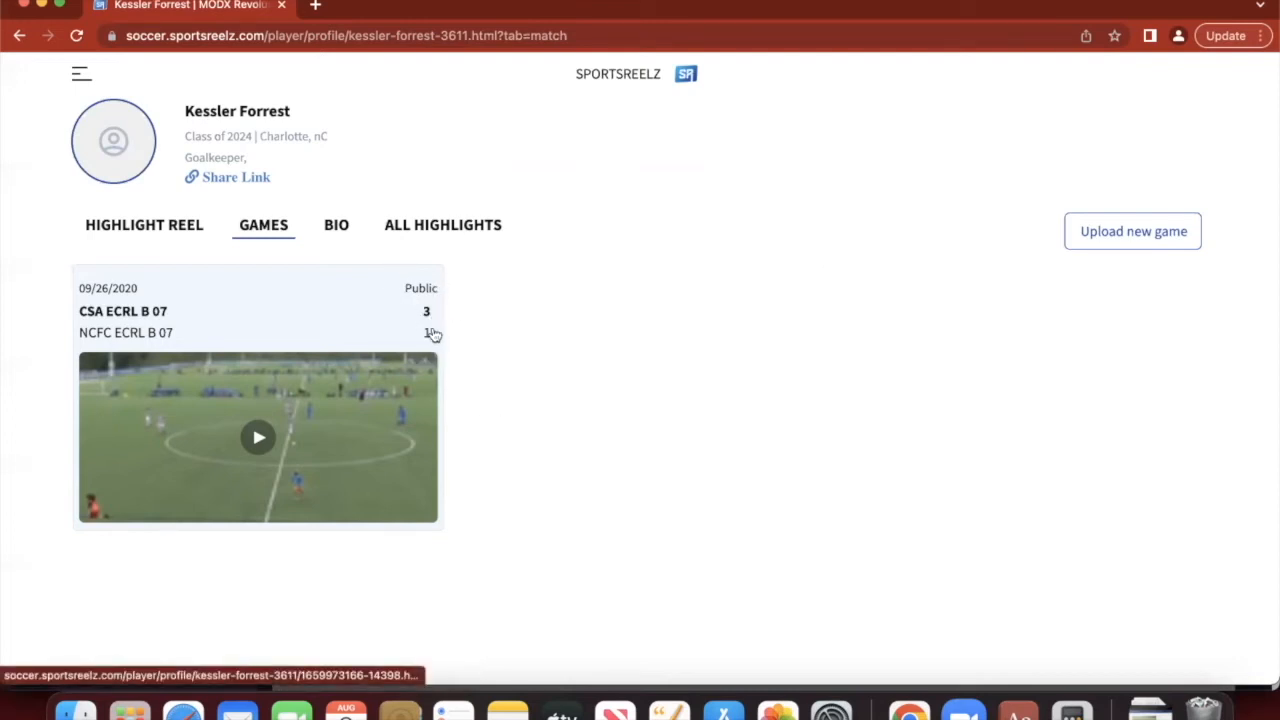
{"action": "left_click", "coordinate": [381, 414]}
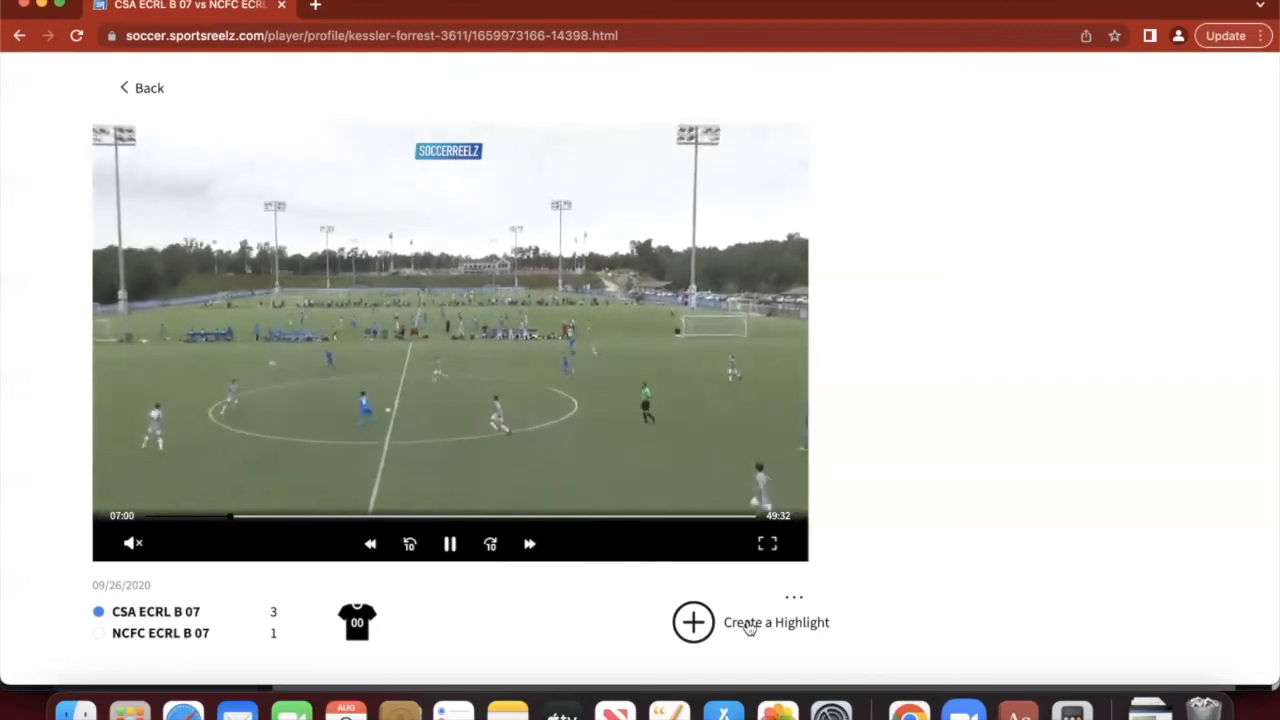
- Discard the late highlight, rewind twenty seconds to 06:50, start a highlight there and preview it
{"action": "left_click", "coordinate": [749, 626]}
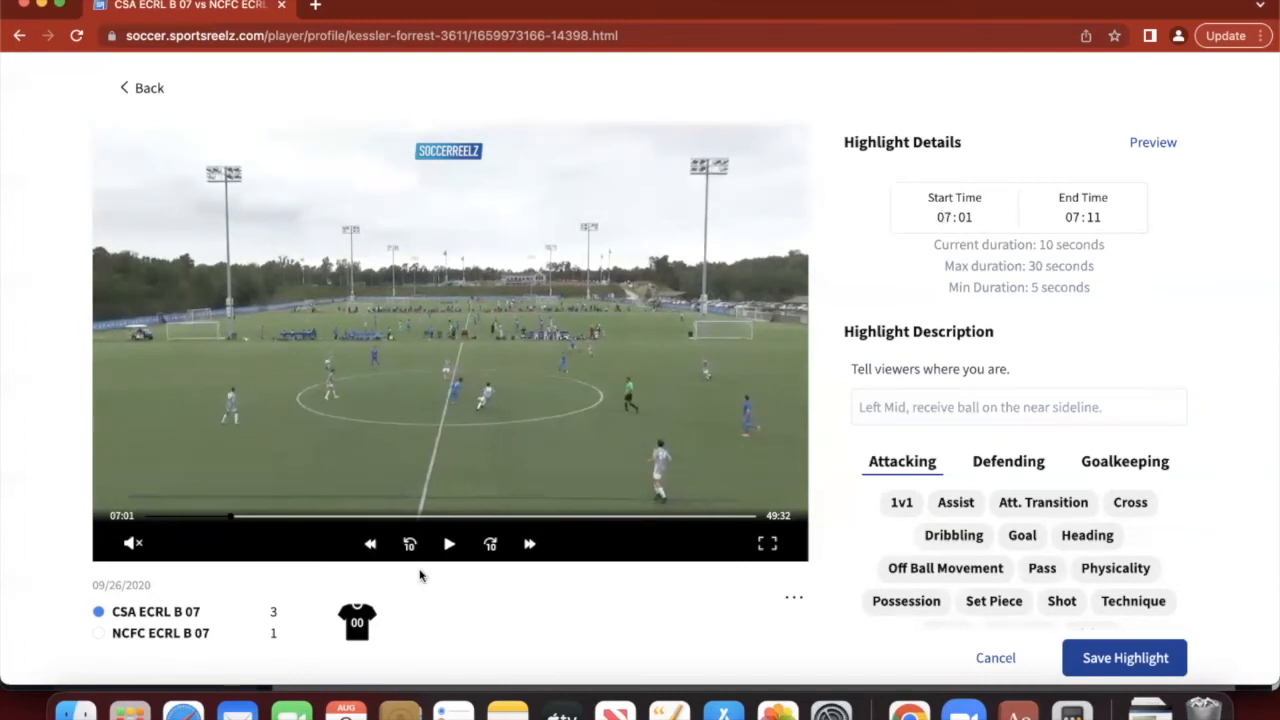
{"action": "left_click", "coordinate": [990, 657]}
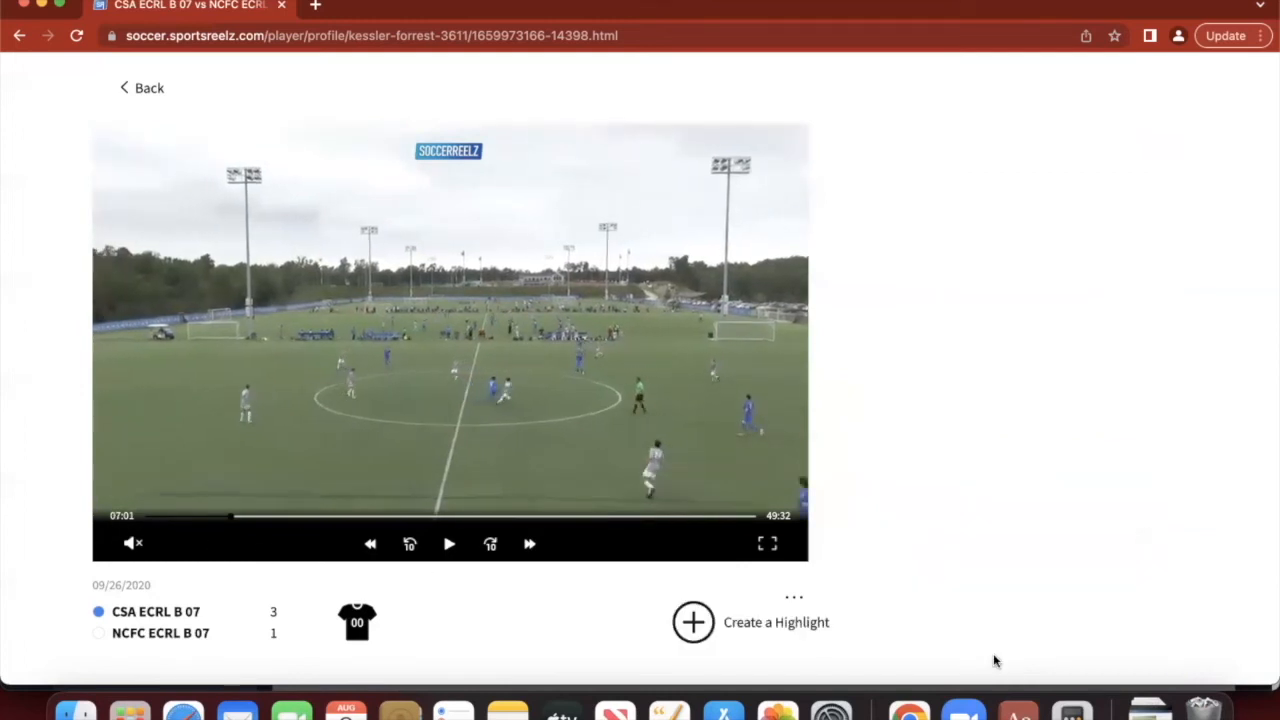
{"action": "left_click", "coordinate": [410, 545]}
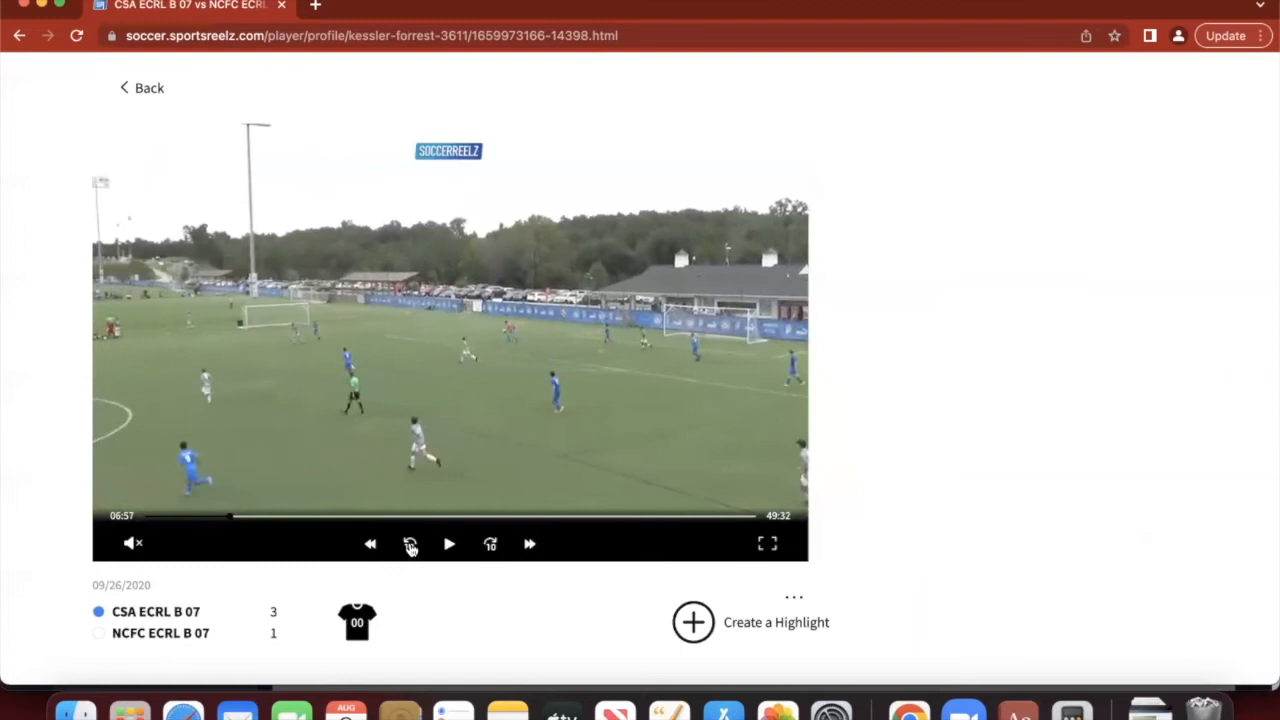
{"action": "left_click", "coordinate": [410, 545]}
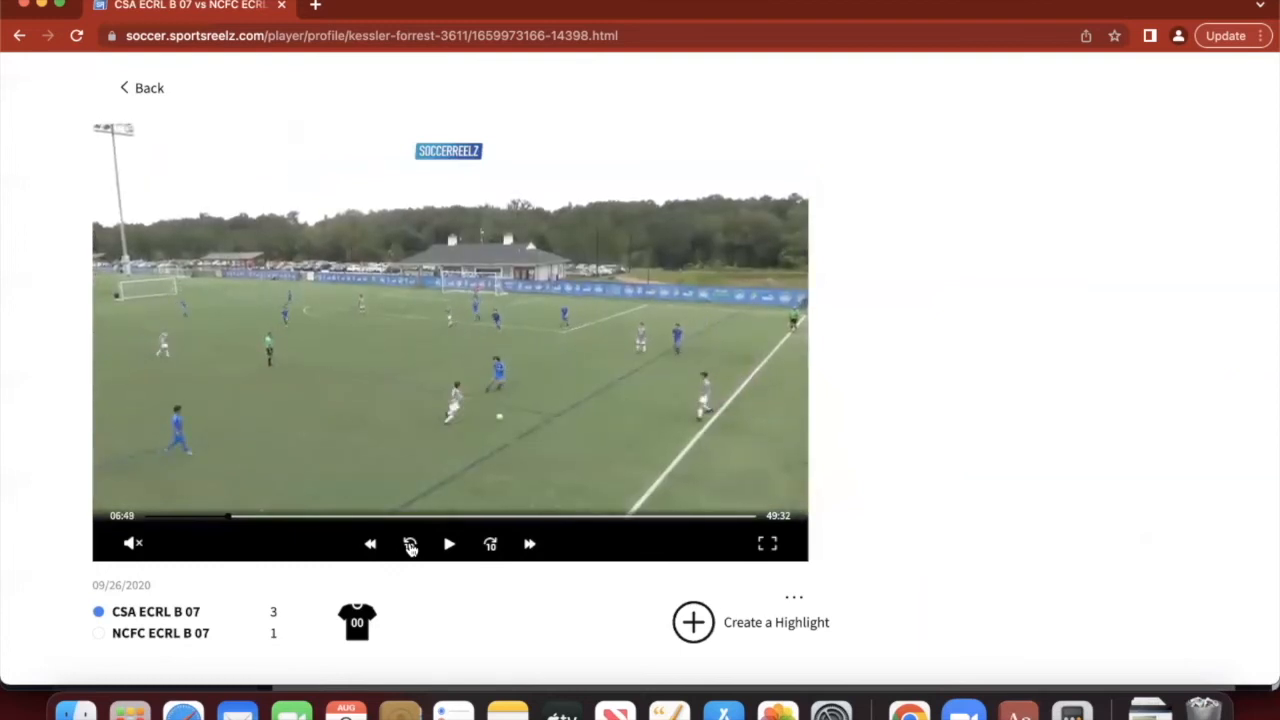
{"action": "left_click", "coordinate": [748, 622]}
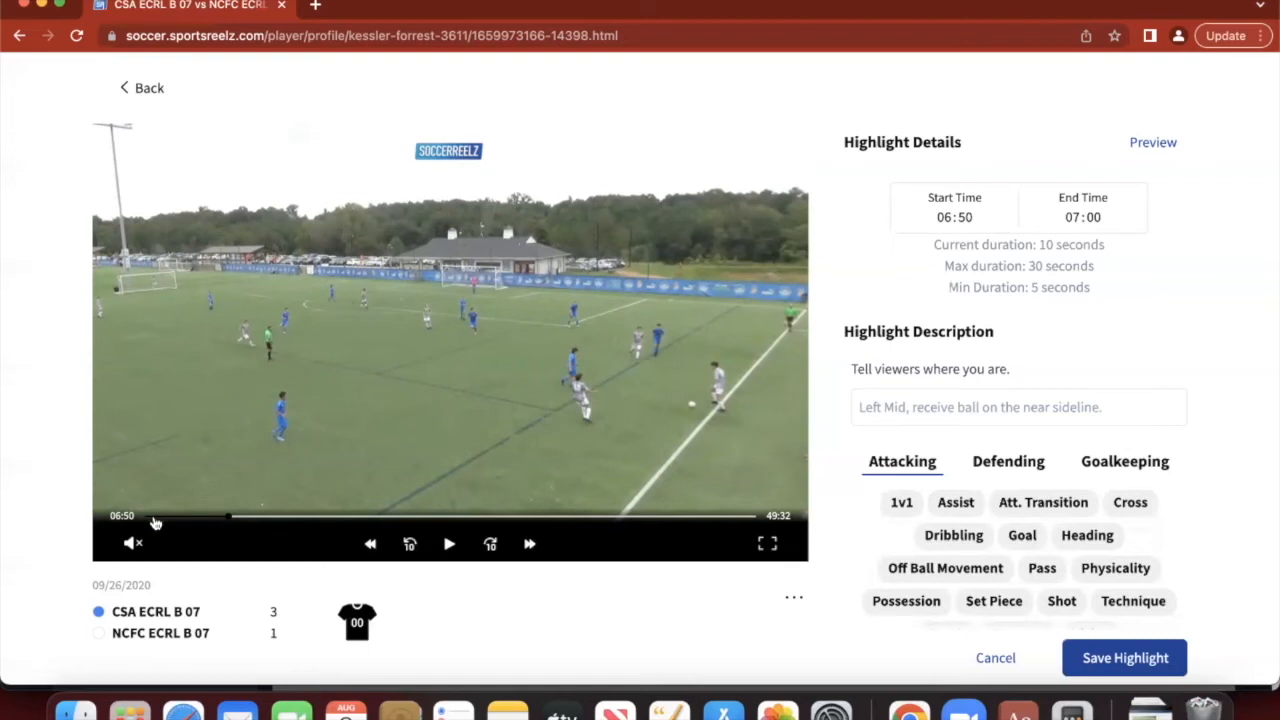
{"action": "left_click", "coordinate": [1153, 143]}
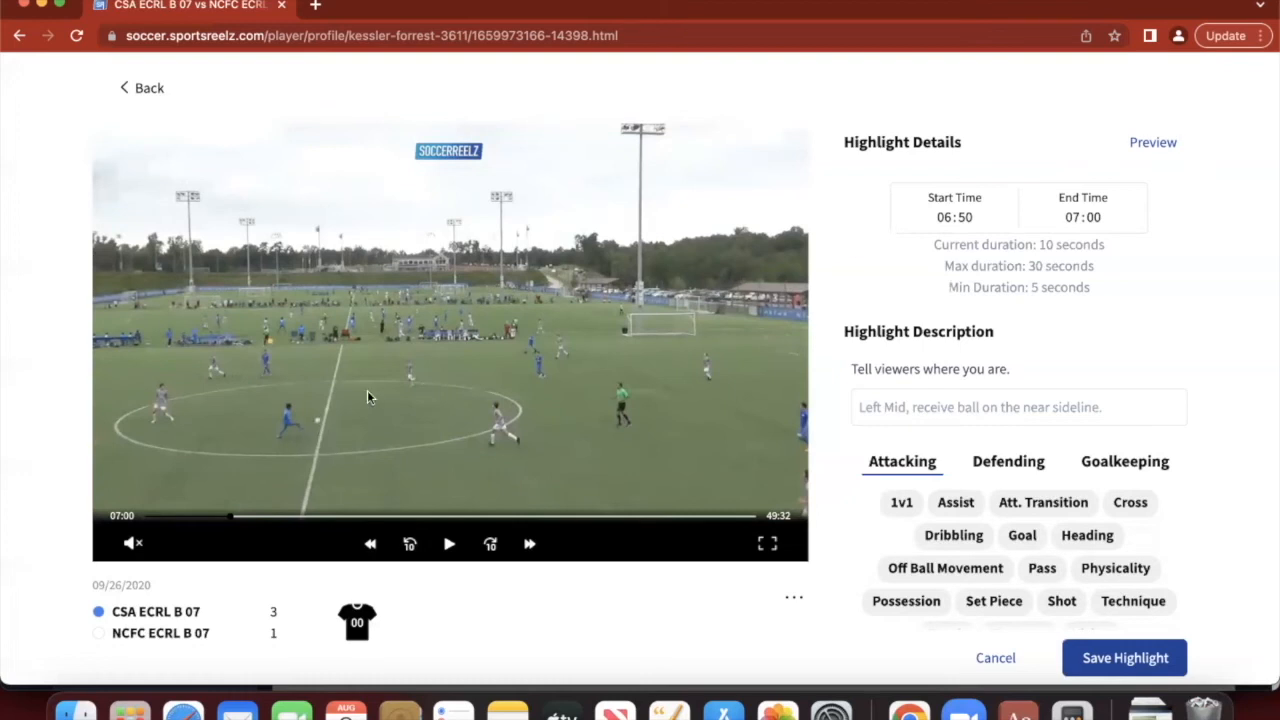
- Extend the highlight end to 07:02 and describe it as 'Catch cross, early distribution to forward at half line'
{"action": "left_click", "coordinate": [1133, 212]}
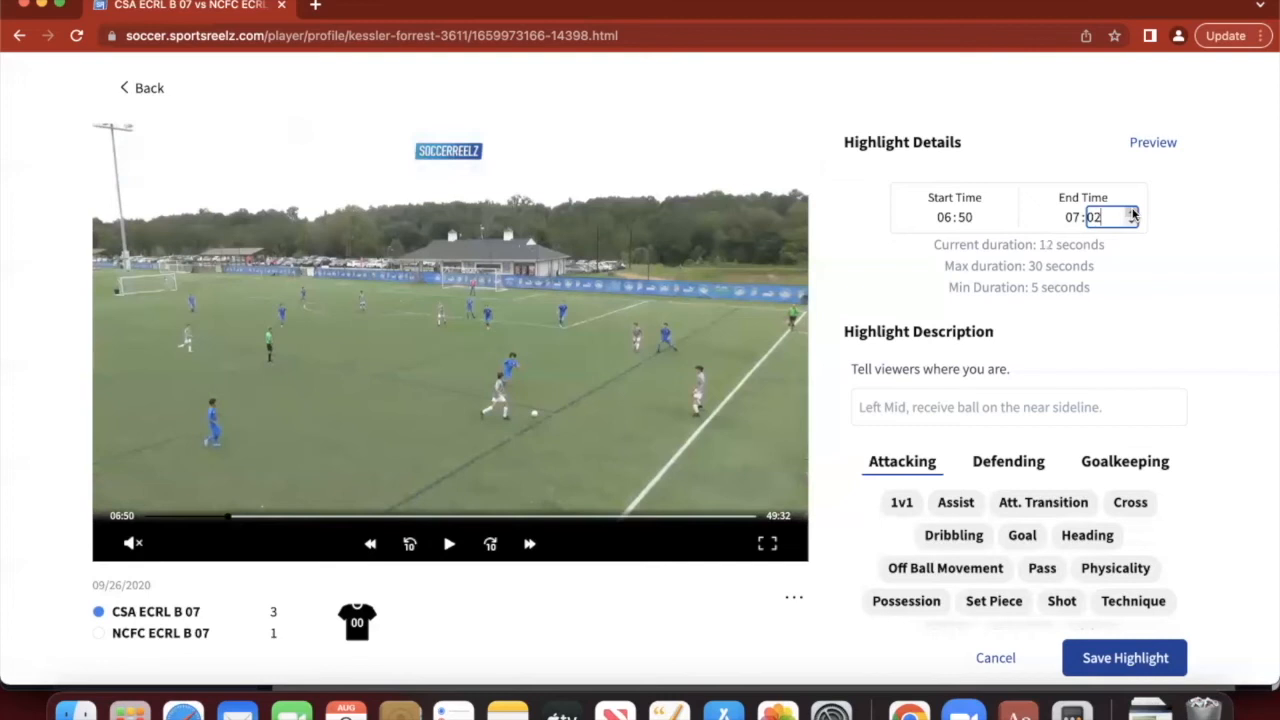
{"action": "left_click", "coordinate": [1124, 328]}
{"action": "scroll", "coordinate": [1125, 327], "scroll_direction": "down", "scroll_amount": 1}
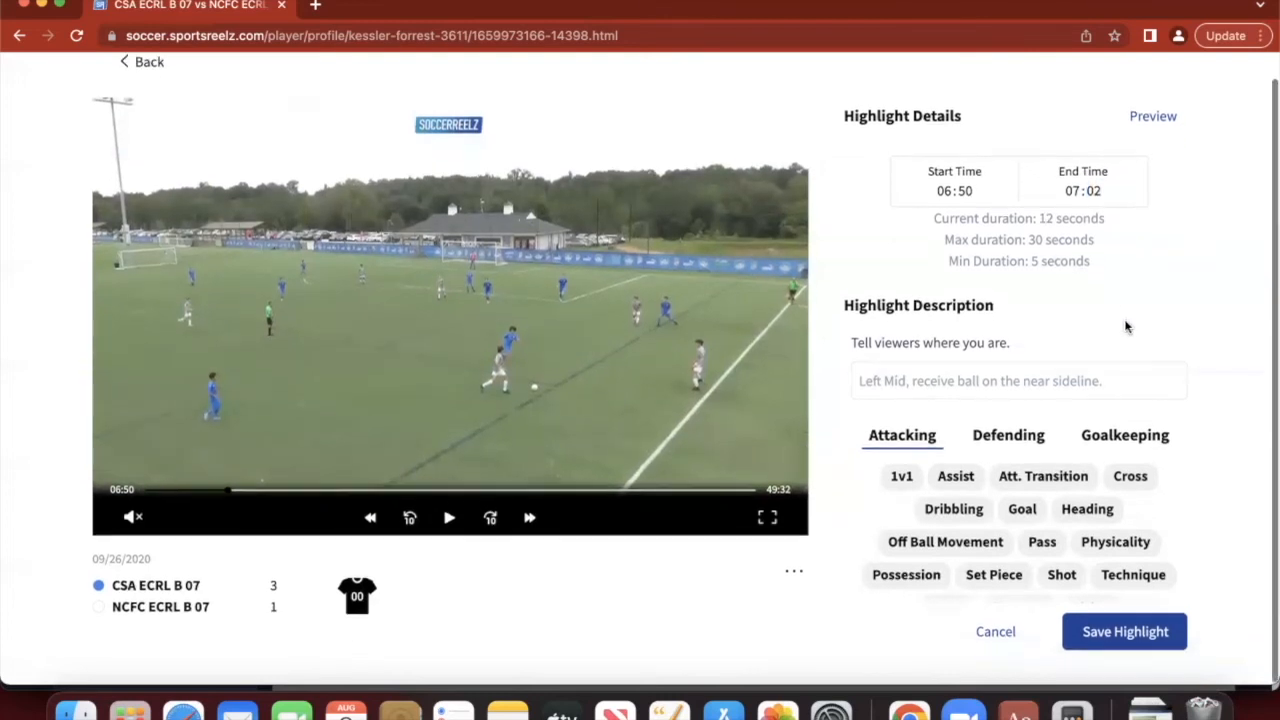
{"action": "left_click", "coordinate": [947, 389]}
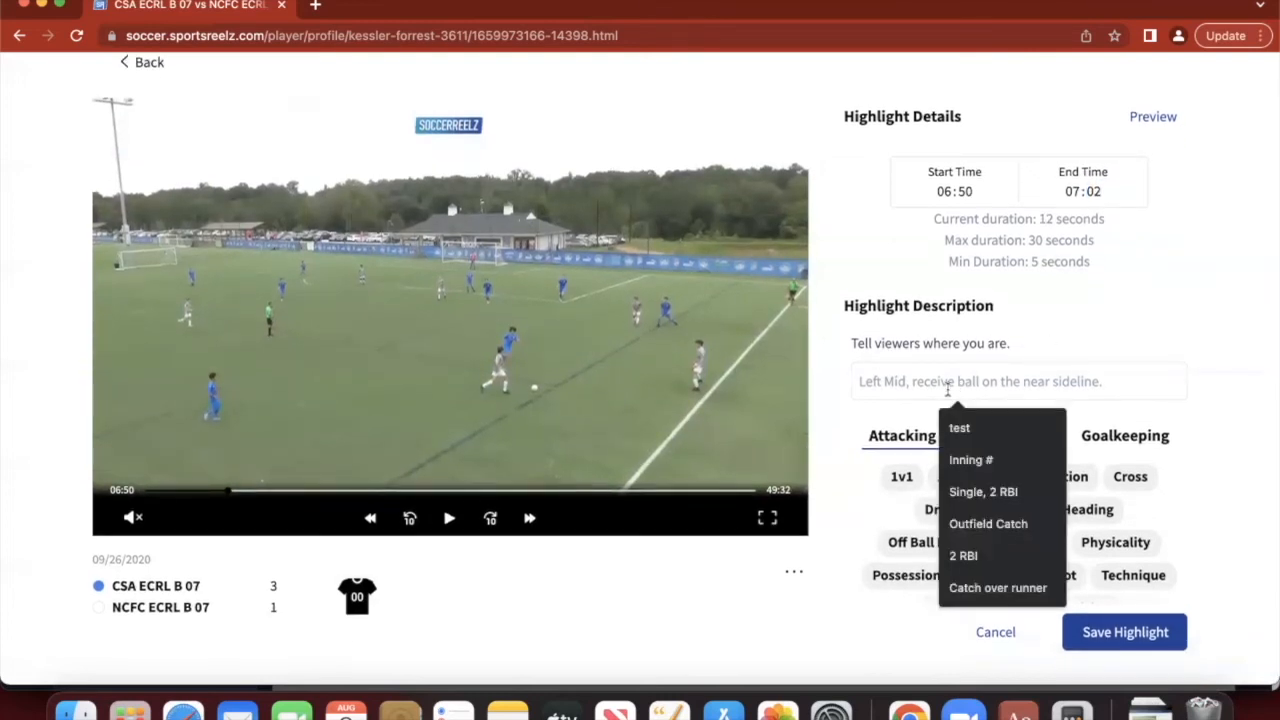
{"action": "type", "text": "Catch cross, early distribution to forward at half line"}
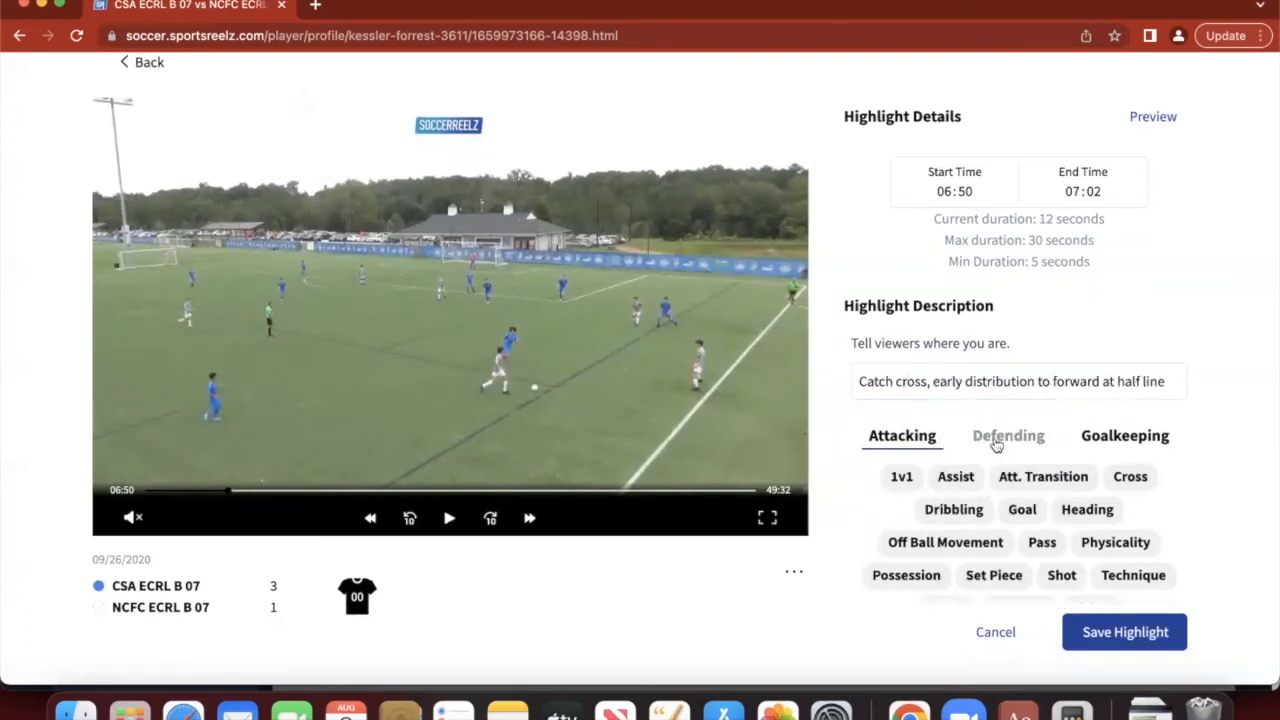
- Tag the highlight GK Cross and Pass, then save it
{"action": "left_click", "coordinate": [994, 438]}
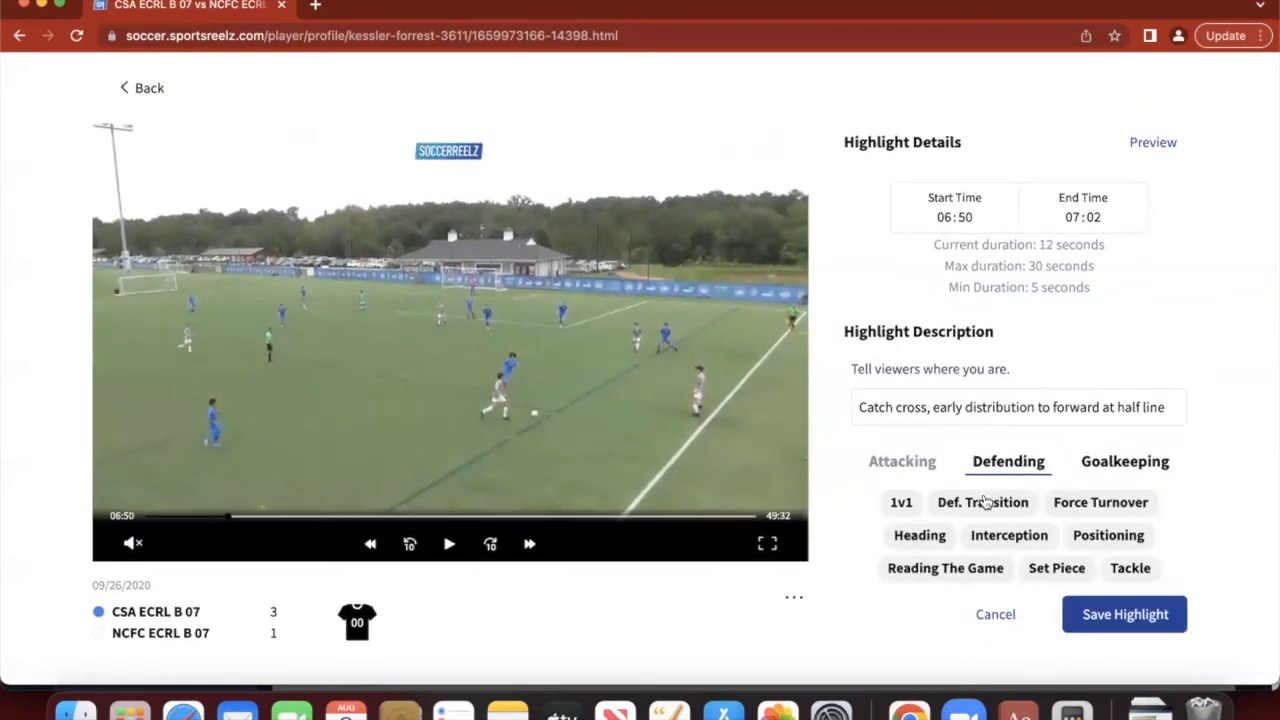
{"action": "left_click", "coordinate": [1122, 469]}
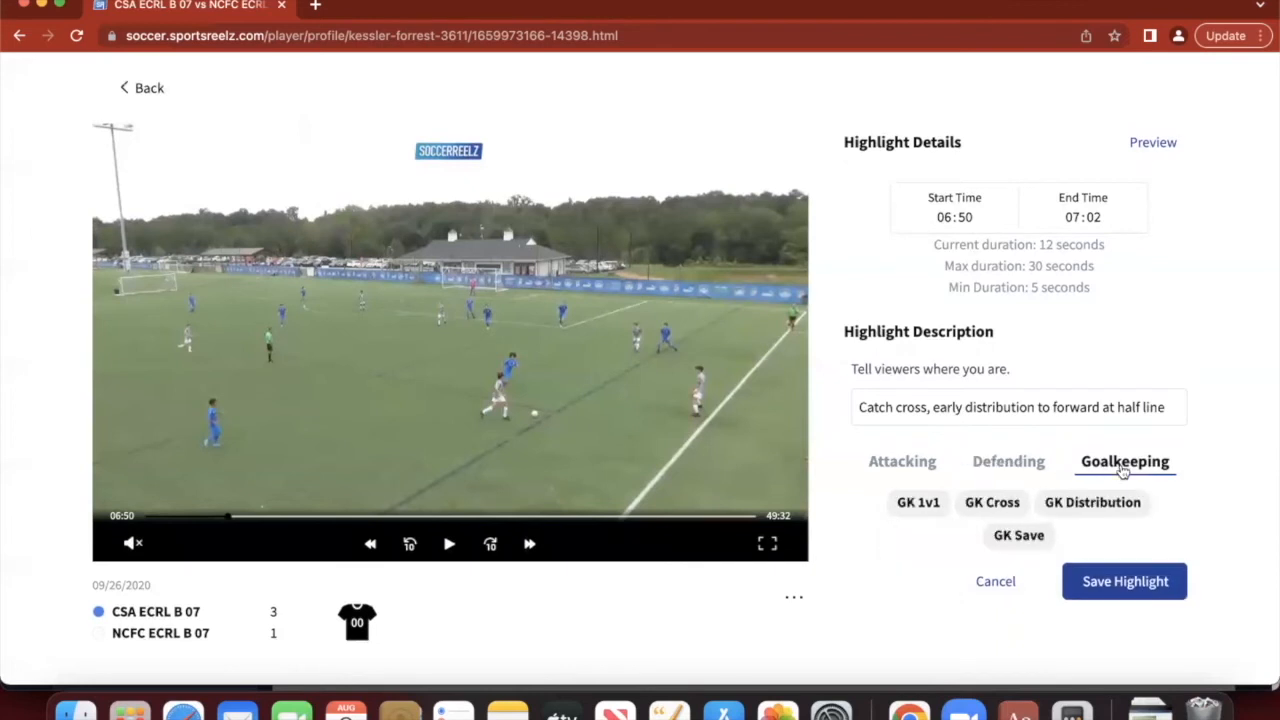
{"action": "left_click", "coordinate": [994, 505]}
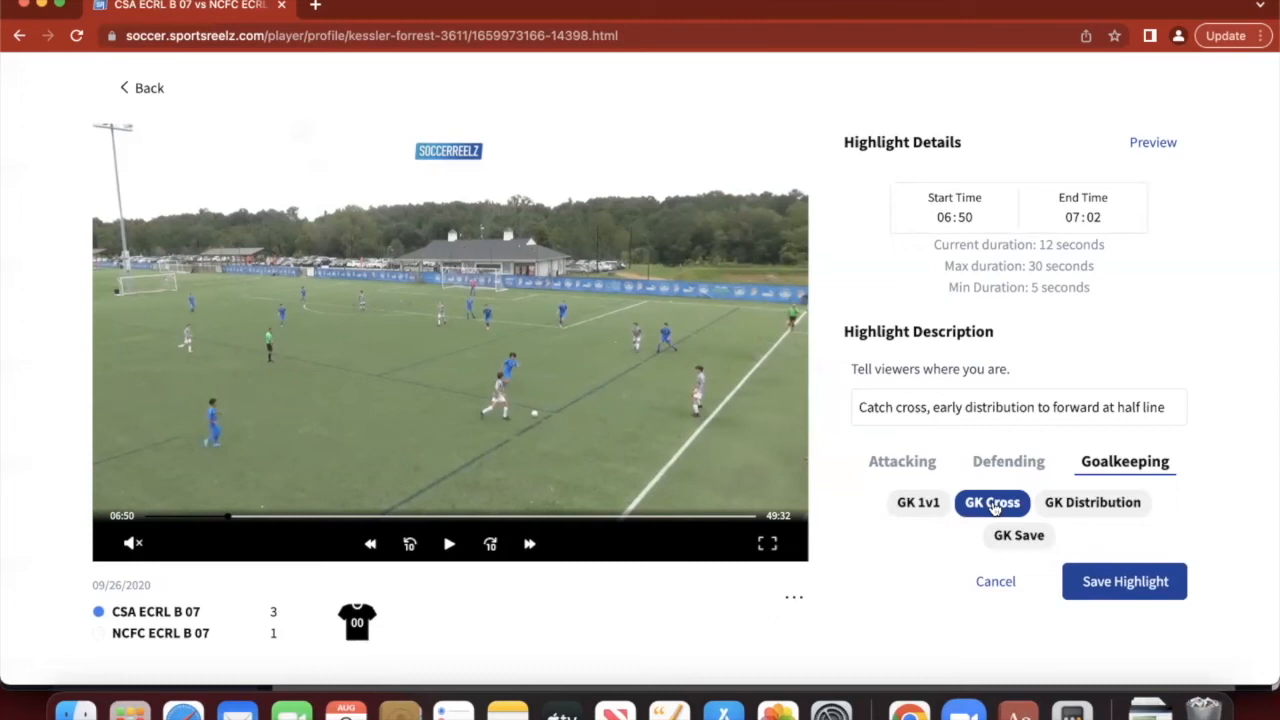
{"action": "left_click", "coordinate": [903, 463]}
{"action": "left_click", "coordinate": [1043, 570]}
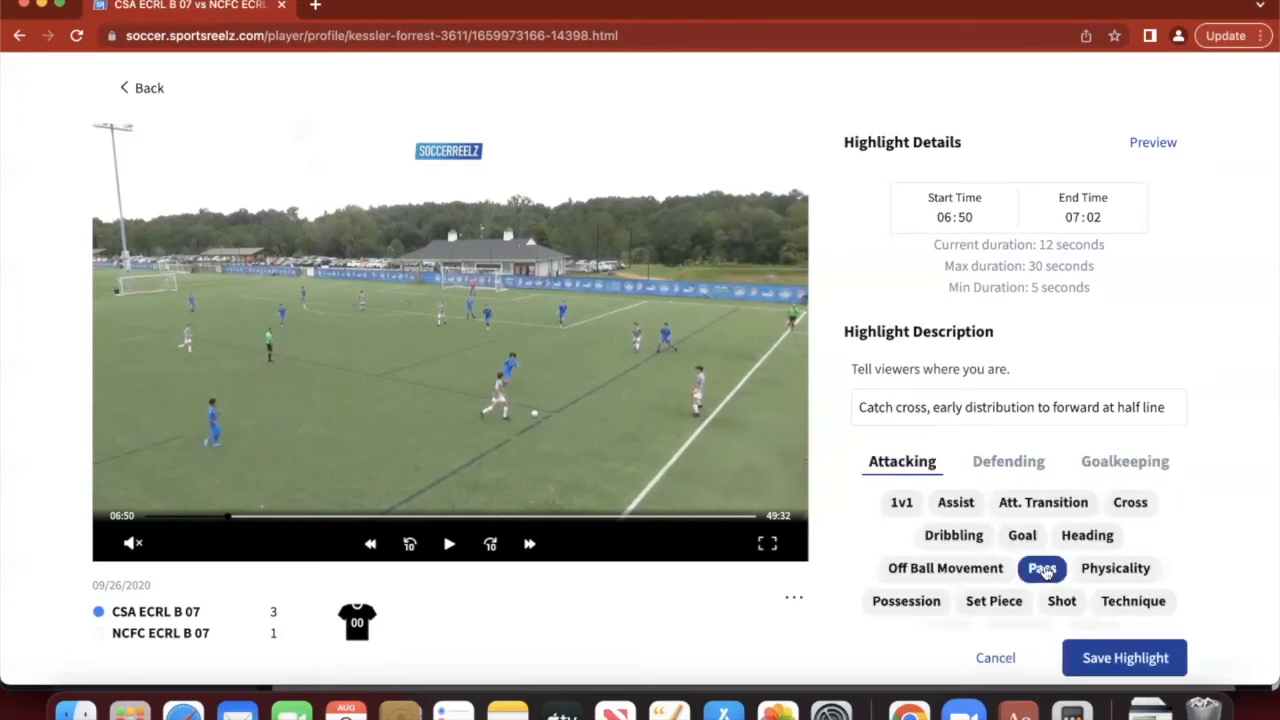
{"action": "left_click", "coordinate": [1150, 658]}
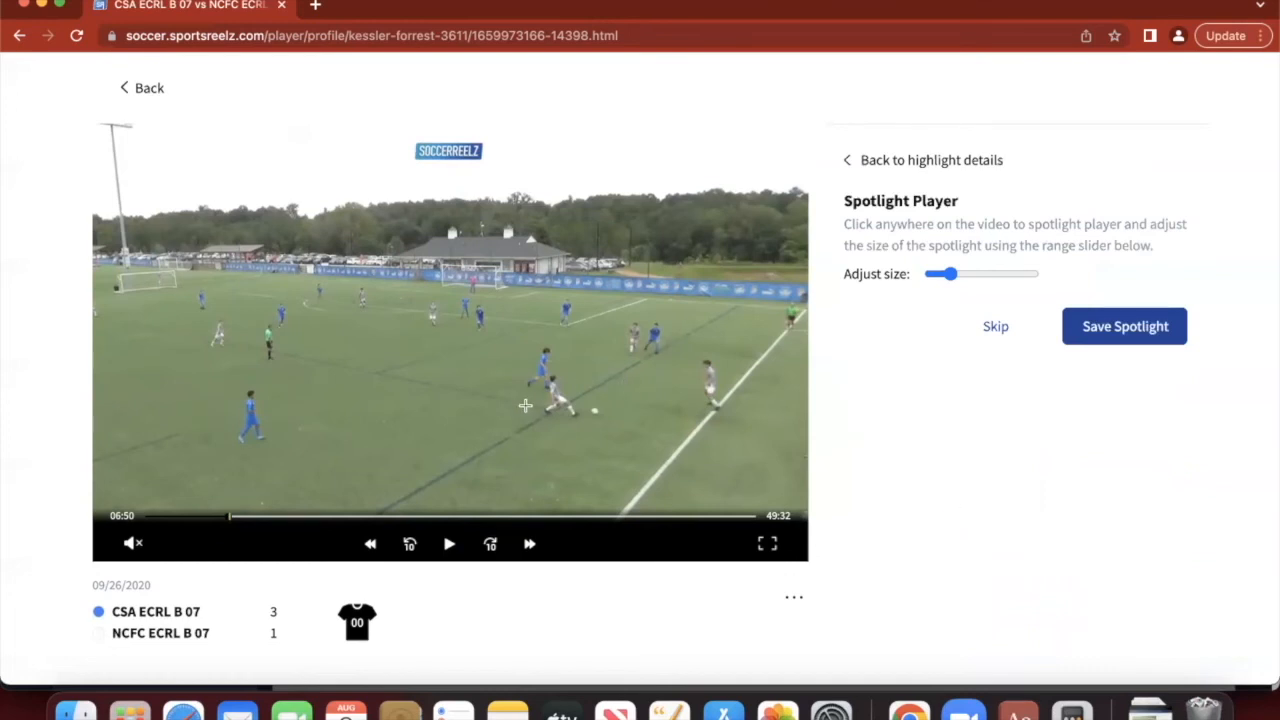
- Place an enlarged spotlight circle on the player and confirm saving the spotlight
{"action": "left_click", "coordinate": [474, 288]}
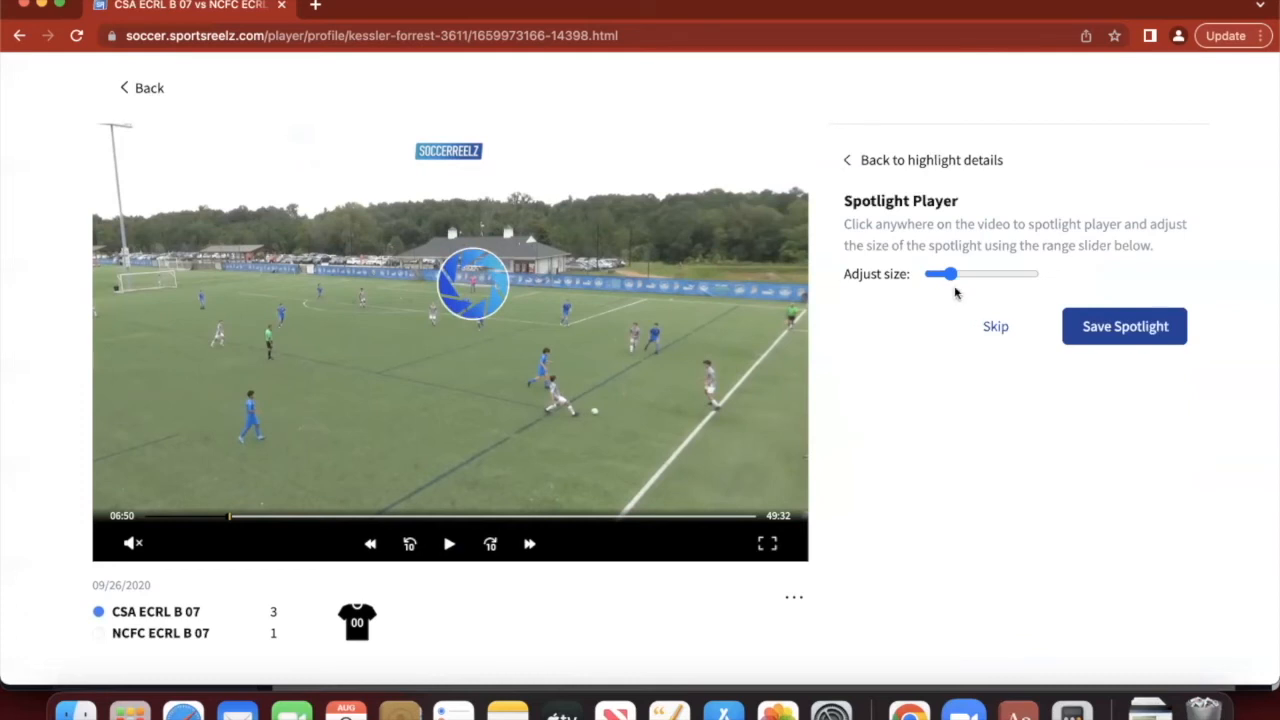
{"action": "left_click_drag", "start_coordinate": [950, 277], "coordinate": [957, 281]}
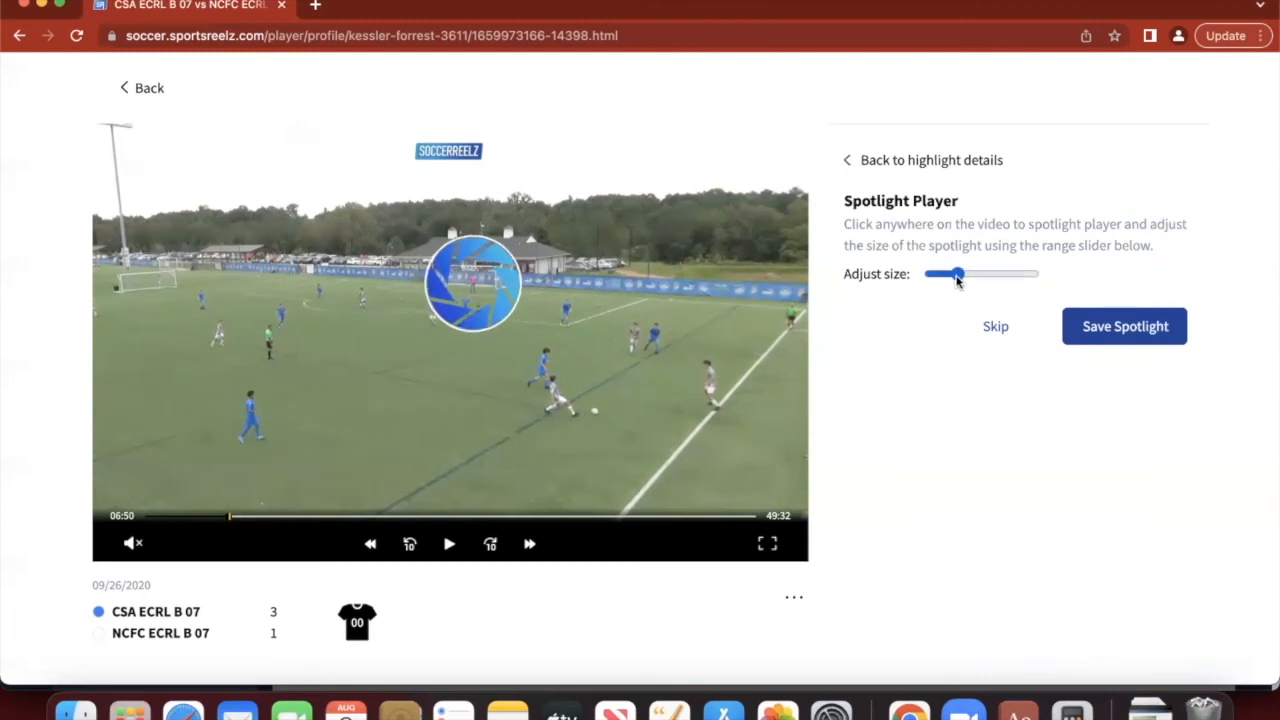
{"action": "left_click", "coordinate": [1136, 329]}
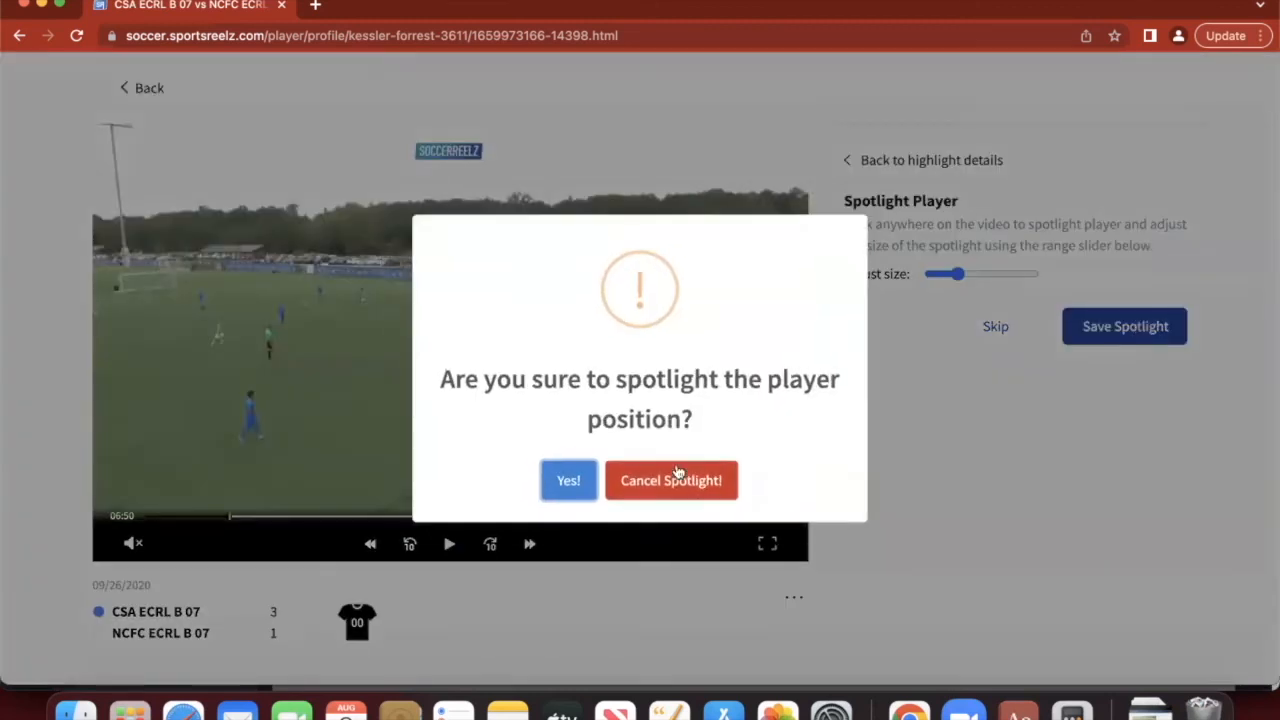
{"action": "left_click", "coordinate": [567, 485]}
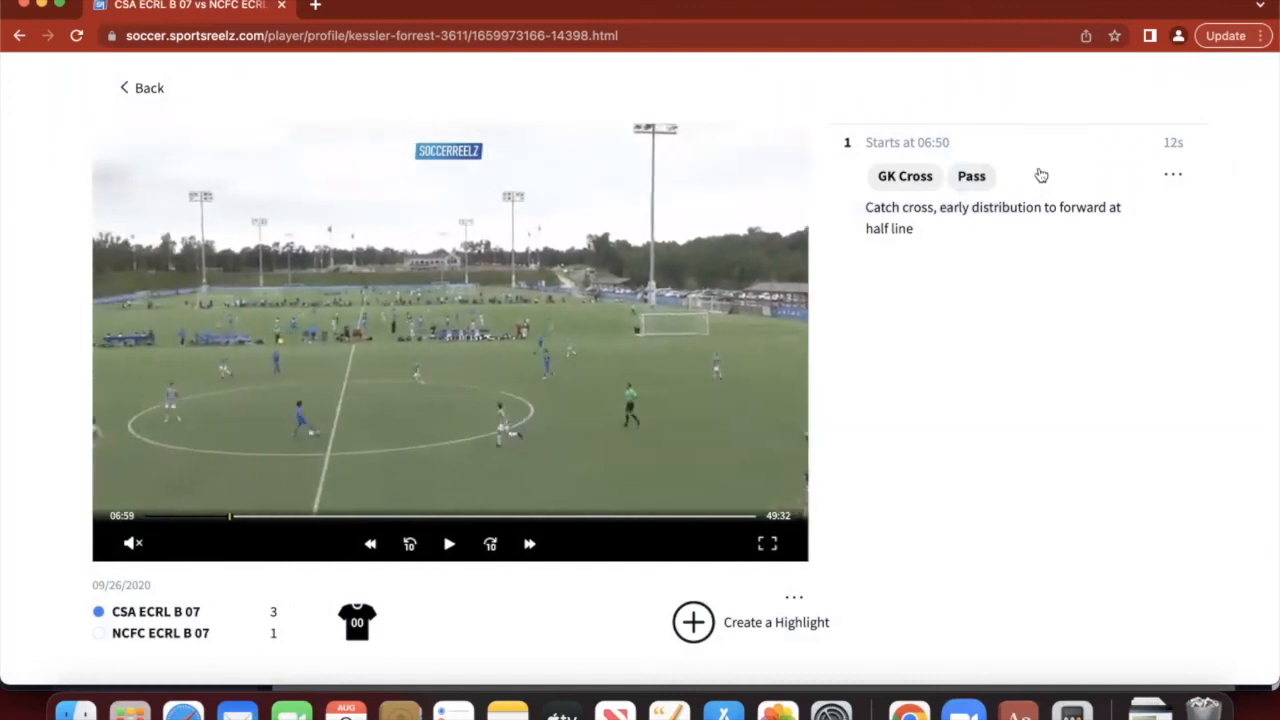
- Create a 07:35 highlight described 'Come off line to take long dribble', tagged GK Save, and spotlight it
{"action": "left_click", "coordinate": [1041, 175]}
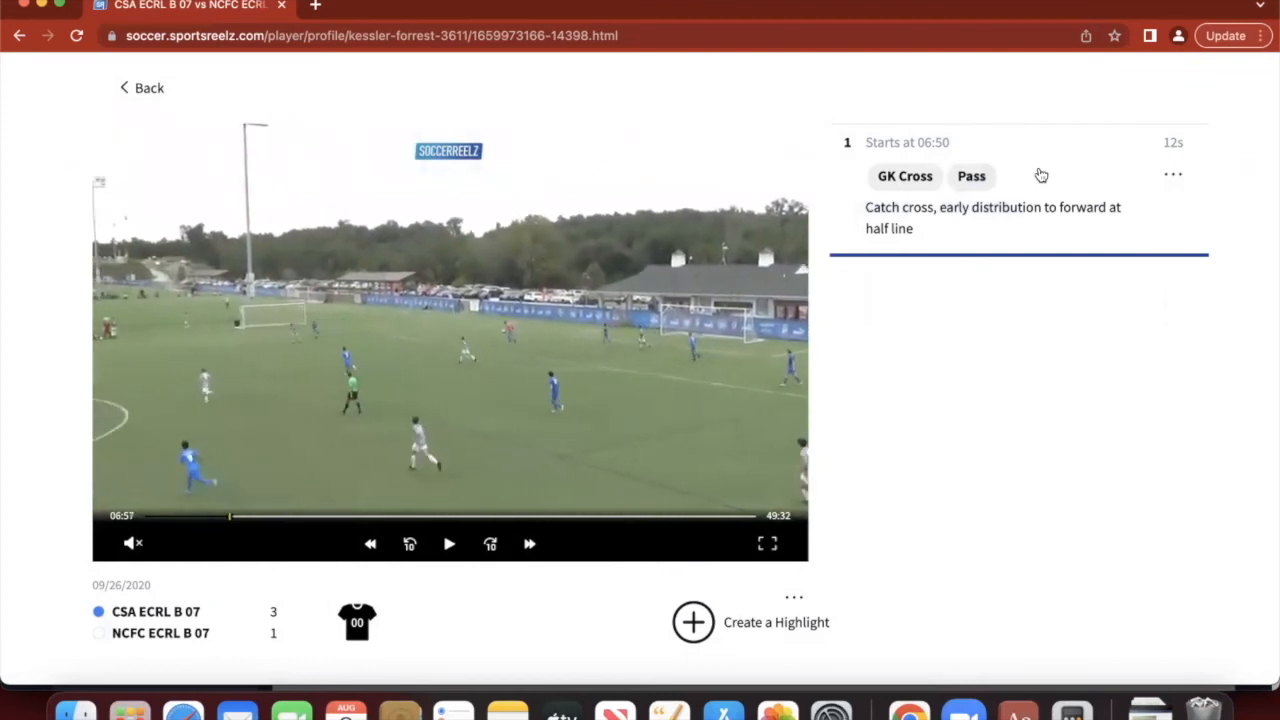
{"action": "left_click", "coordinate": [991, 403]}
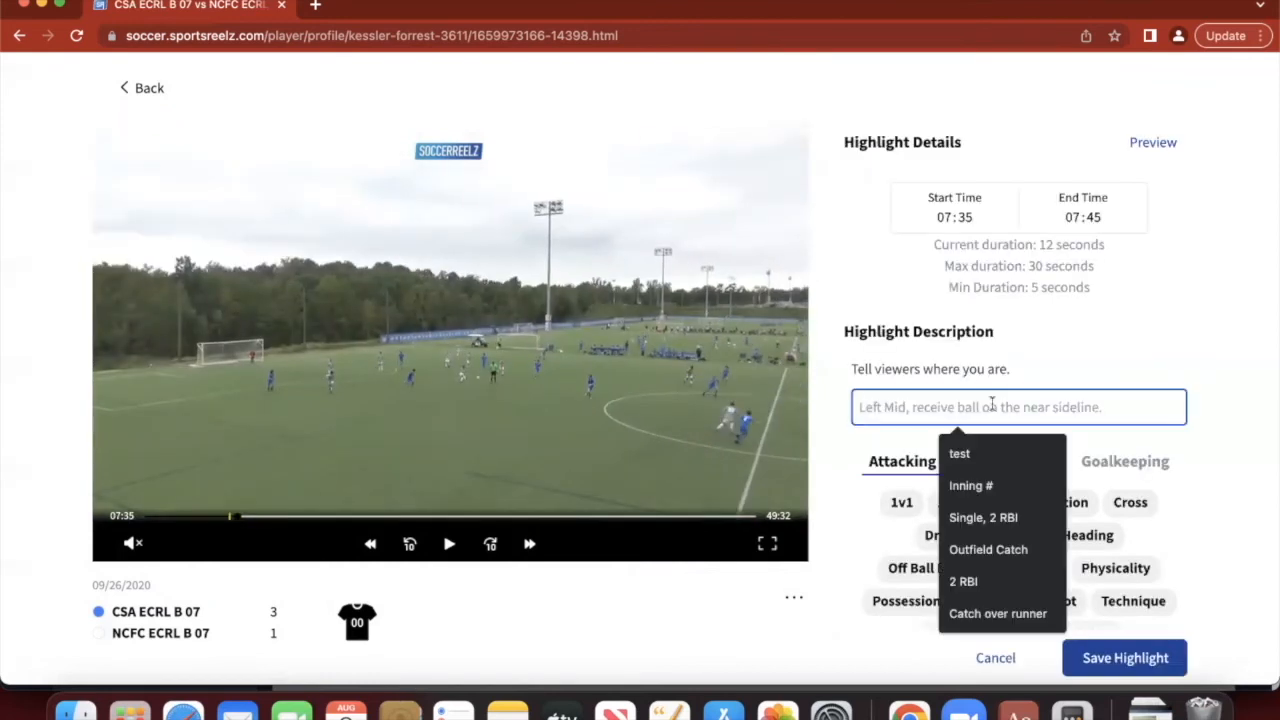
{"action": "type", "text": "Come off line to take long dribble"}
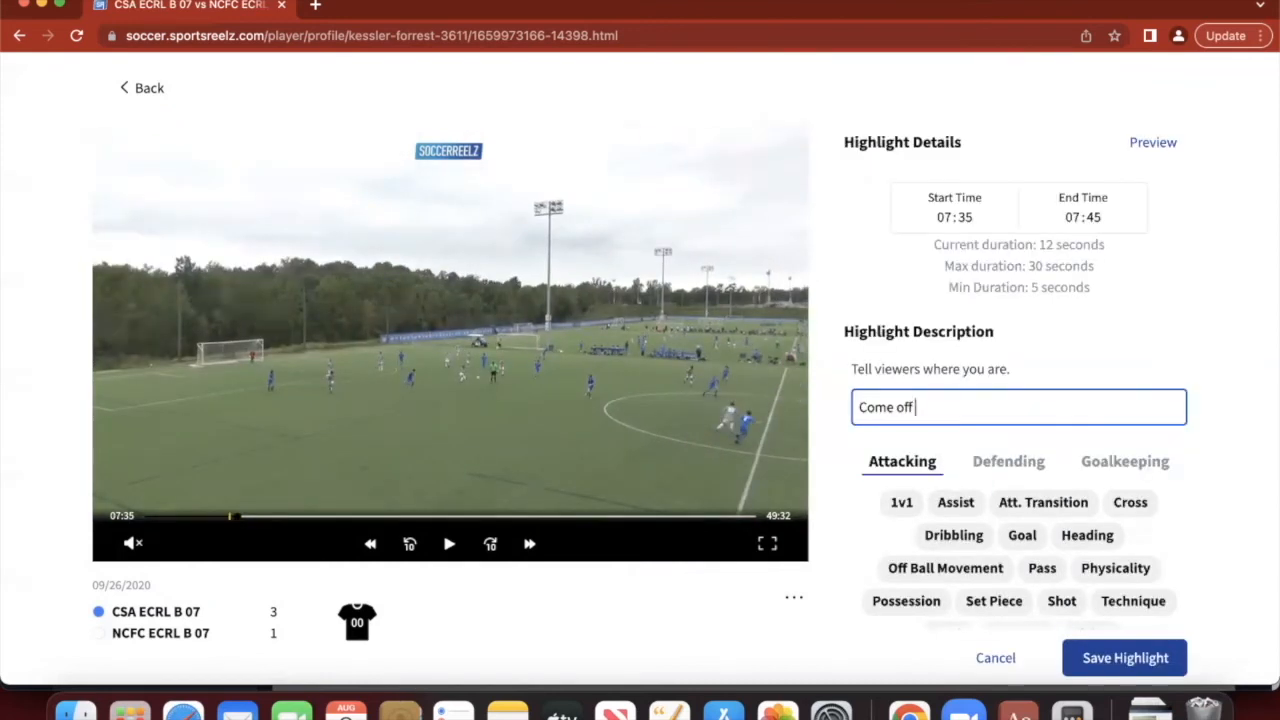
{"action": "left_click", "coordinate": [1125, 461]}
{"action": "left_click", "coordinate": [1017, 534]}
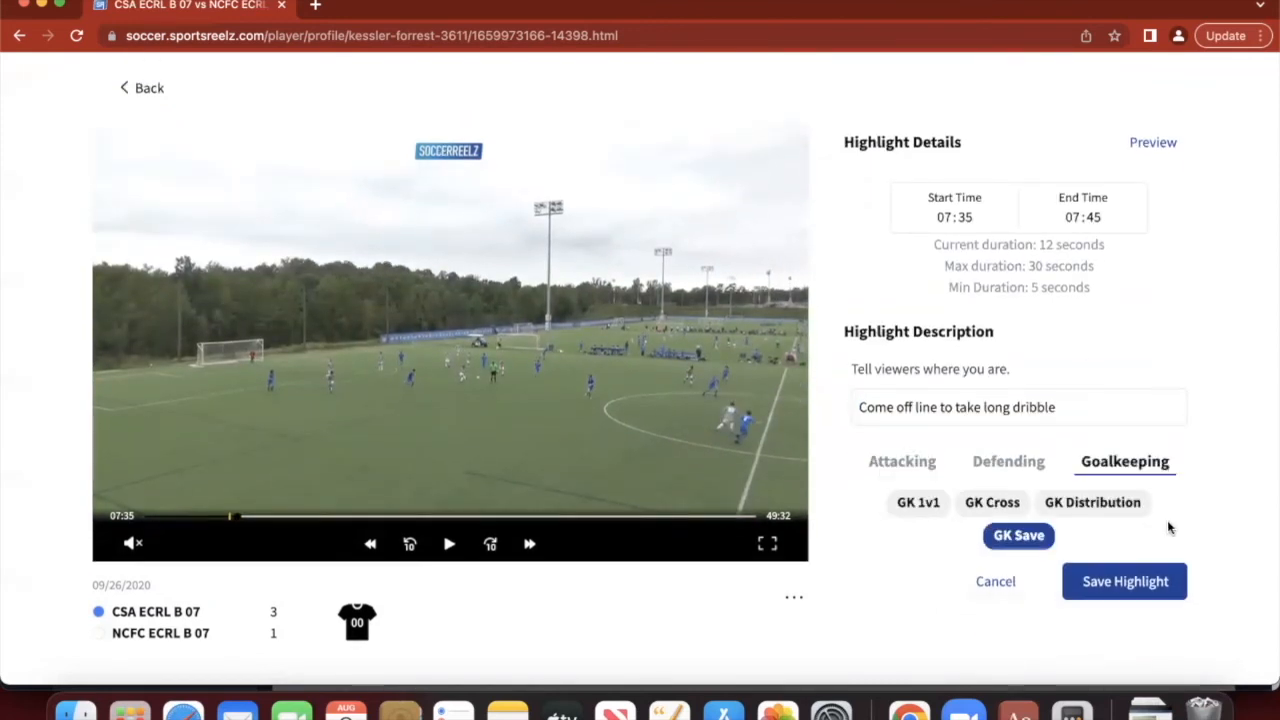
{"action": "left_click", "coordinate": [1165, 584]}
{"action": "left_click", "coordinate": [1078, 328]}
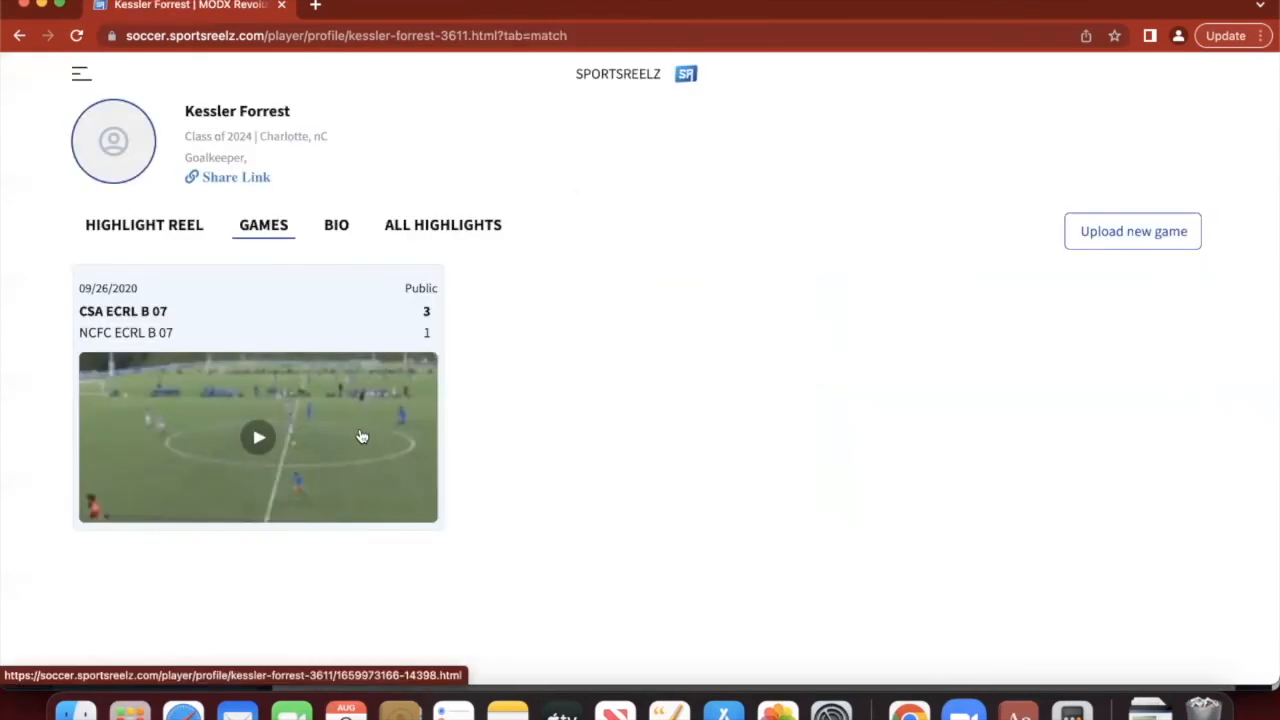
- Open the 09/26/2020 game from the Games tab and pause its video
{"action": "left_click", "coordinate": [362, 436]}
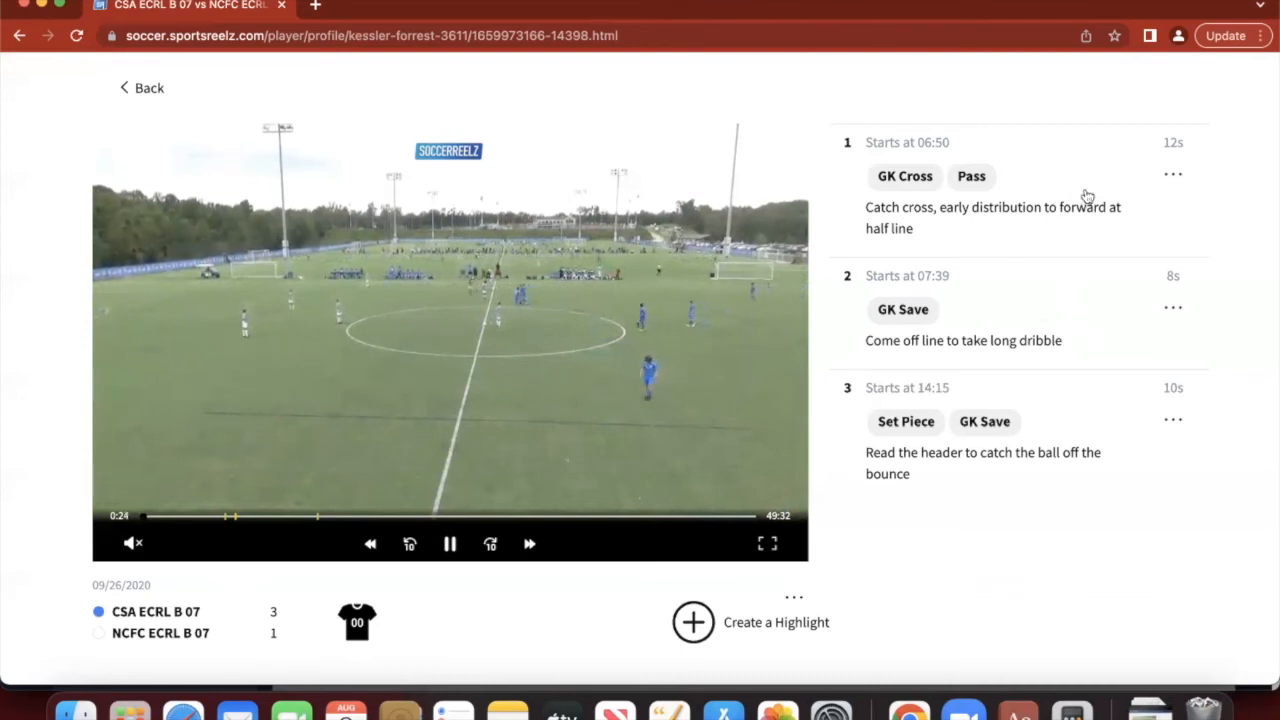
{"action": "left_click", "coordinate": [455, 543]}
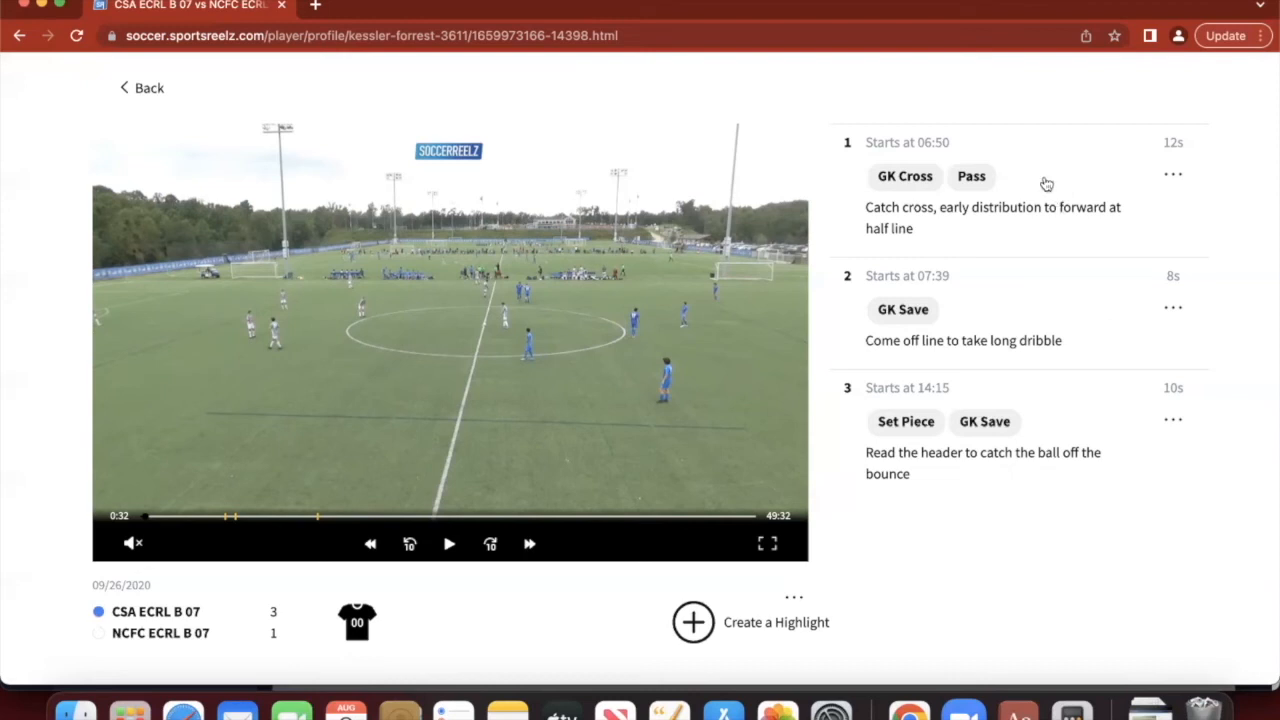
- Add highlights 1 and 3 to the highlight reel, then go back to the player profile
{"action": "left_click", "coordinate": [1174, 178]}
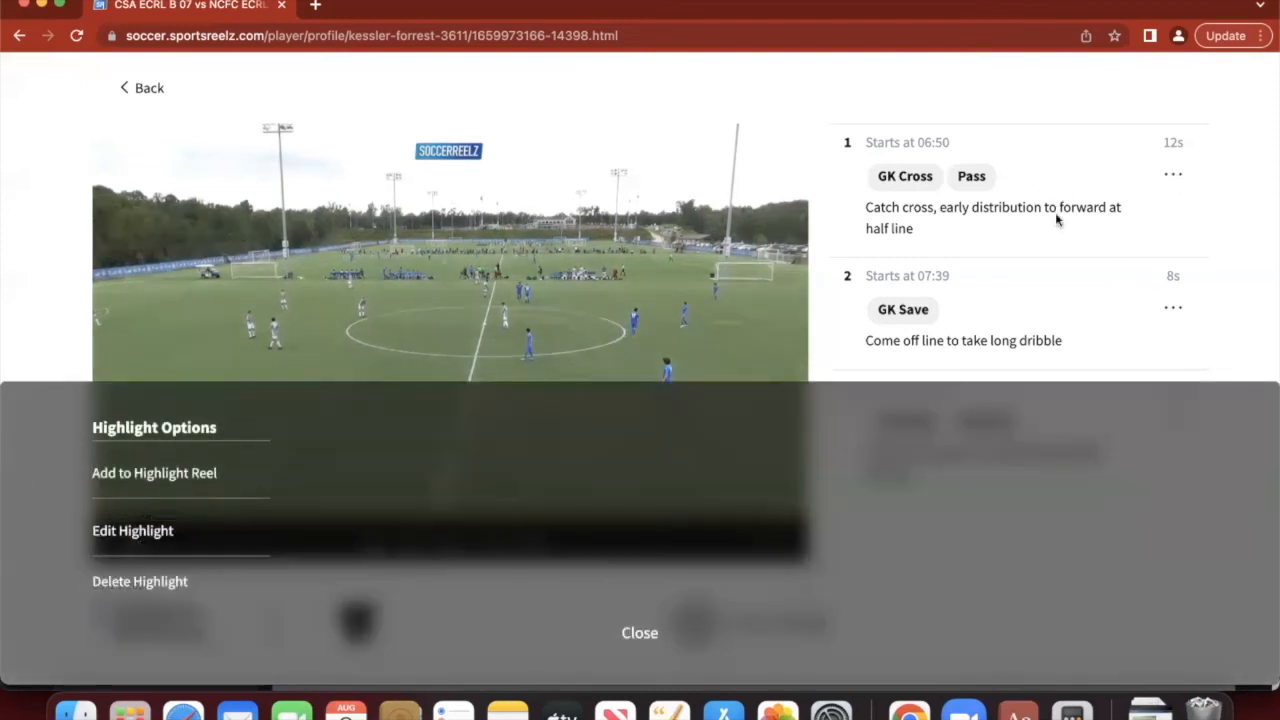
{"action": "left_click", "coordinate": [157, 477]}
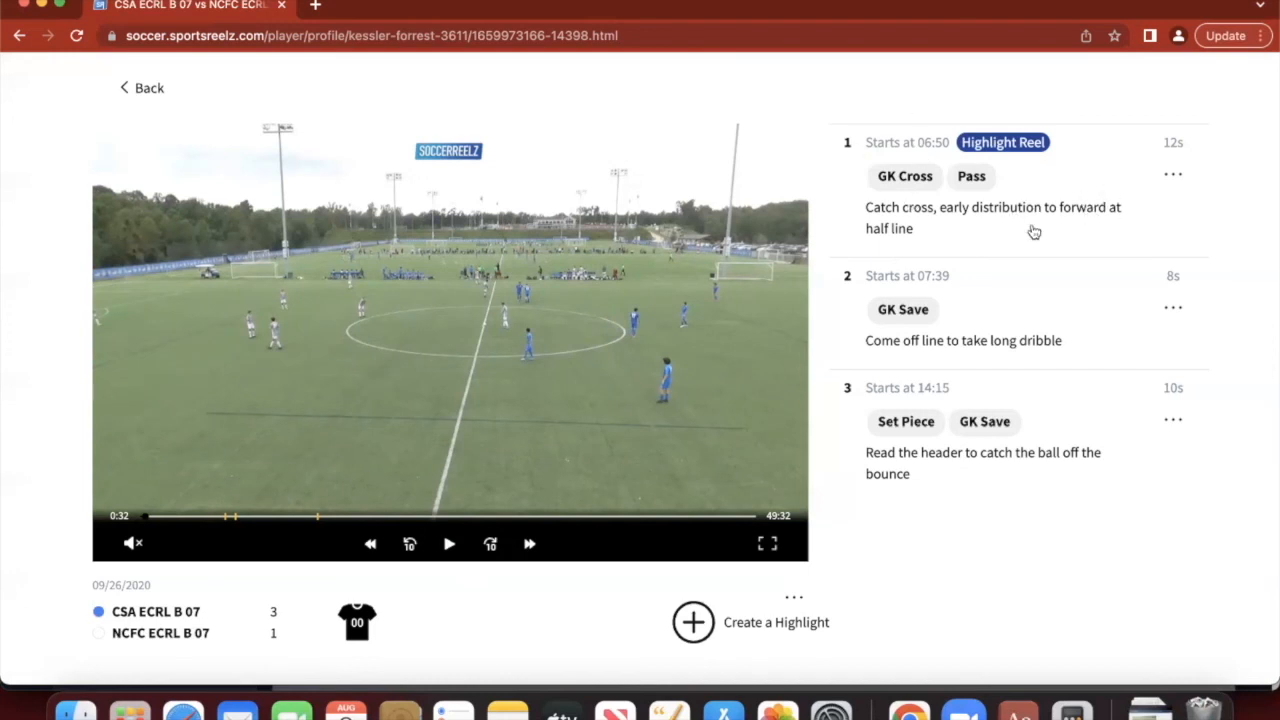
{"action": "left_click", "coordinate": [1173, 424]}
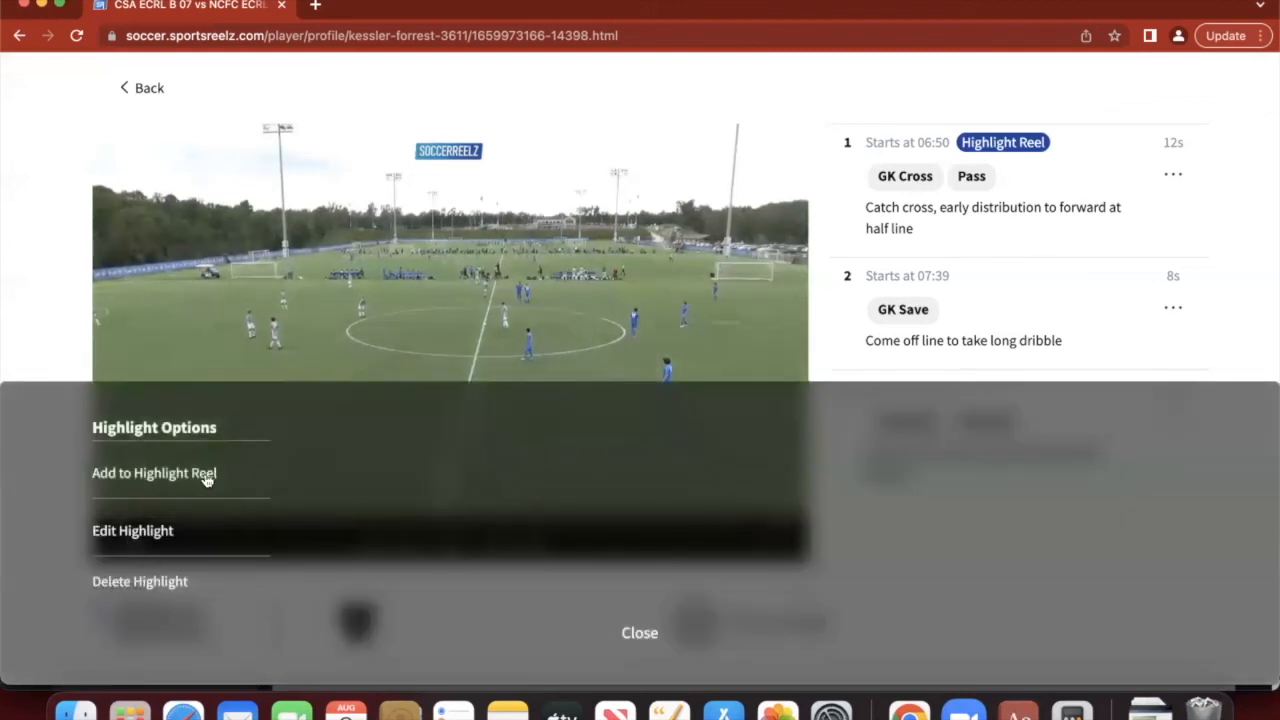
{"action": "left_click", "coordinate": [183, 476]}
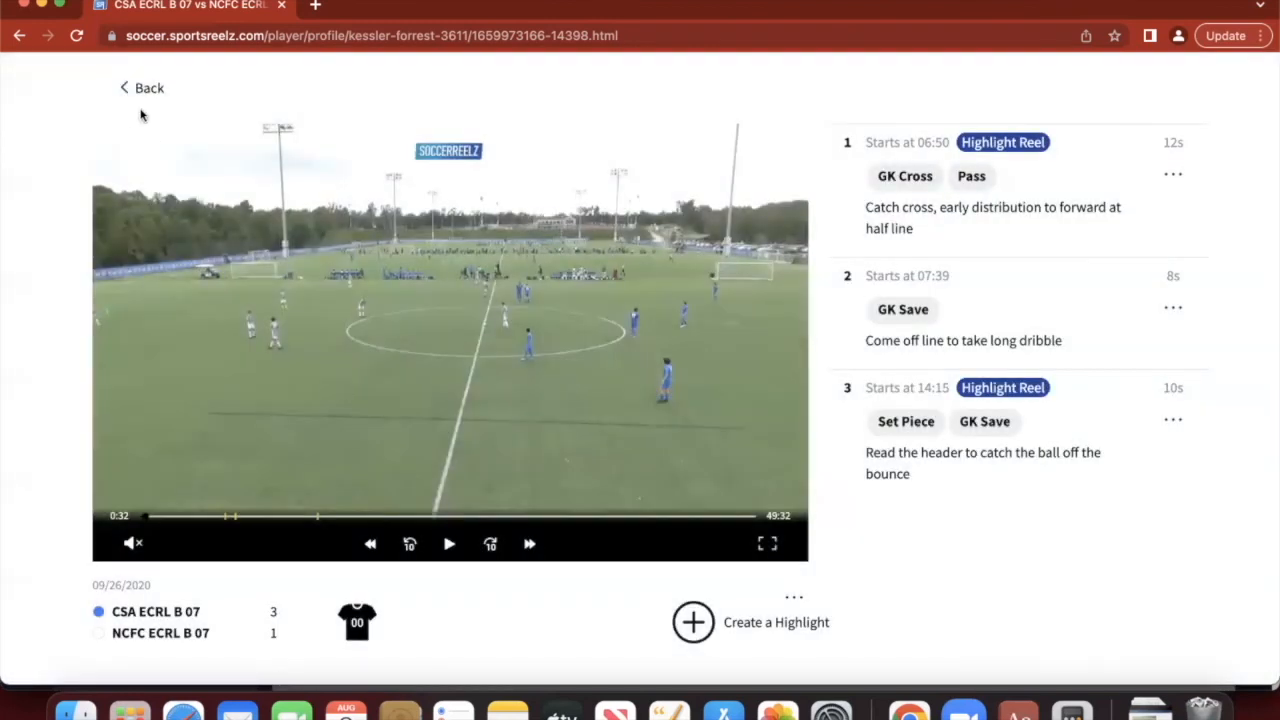
{"action": "left_click", "coordinate": [140, 96]}
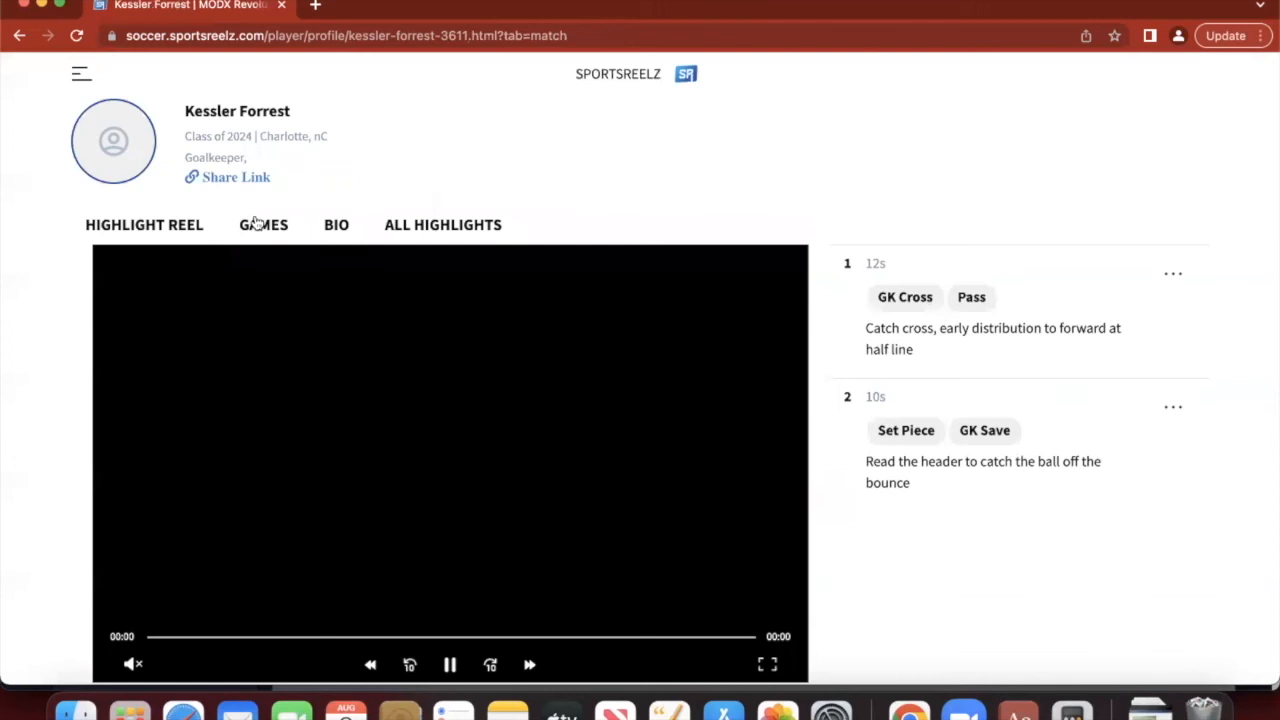
- Switch to the Highlight Reel tab and scroll down to watch the 12s and 10s clips play
{"action": "left_click", "coordinate": [160, 226]}
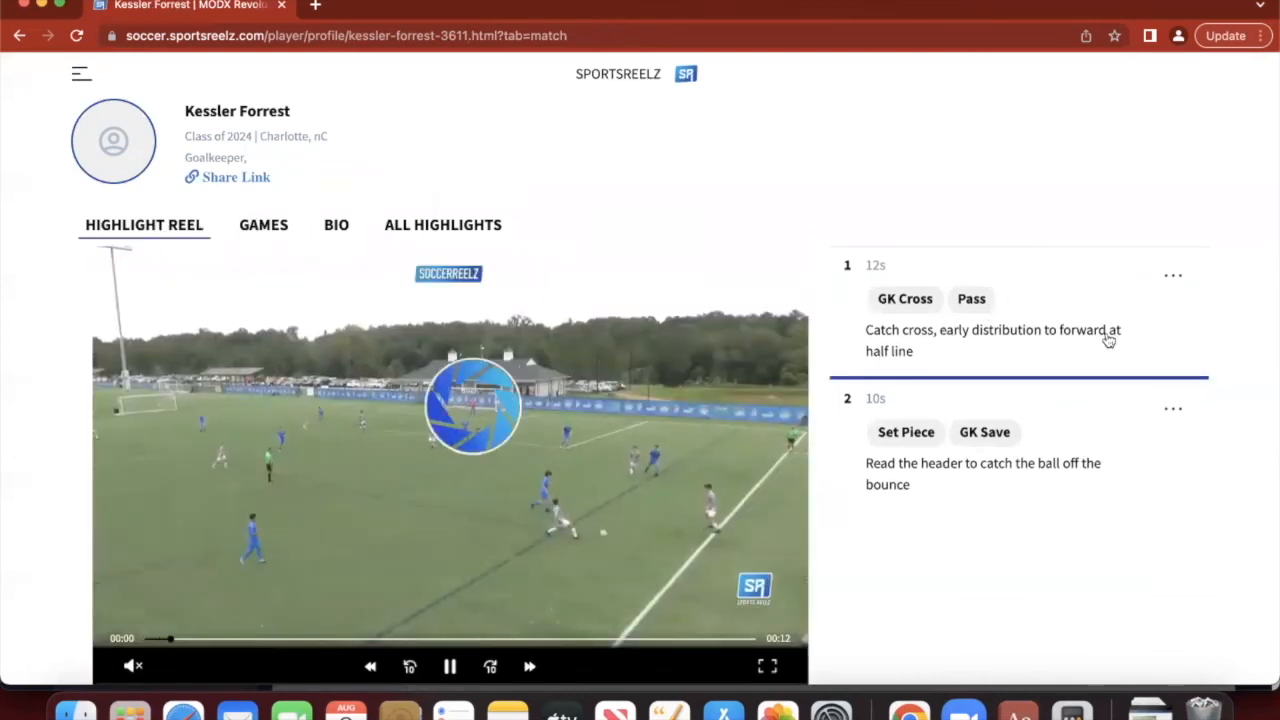
{"action": "scroll", "coordinate": [1108, 341], "scroll_direction": "down", "scroll_amount": 1}
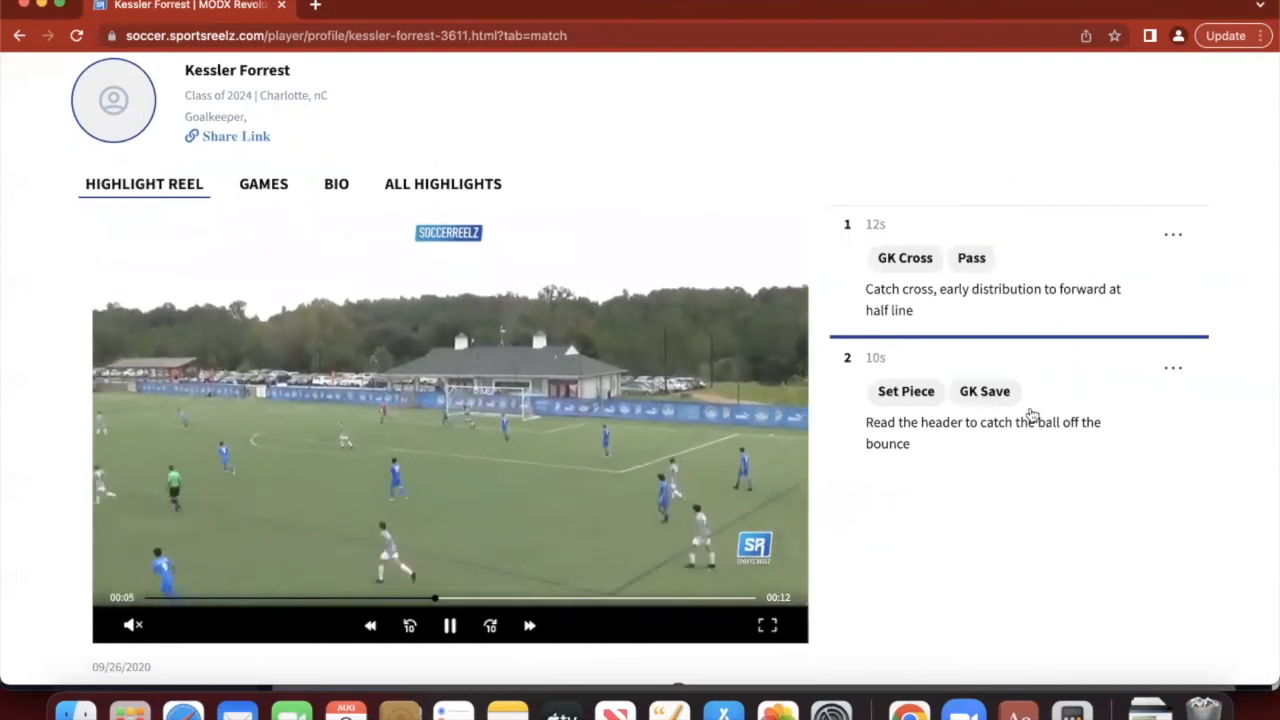
{"action": "scroll", "coordinate": [1024, 630], "scroll_direction": "down", "scroll_amount": 1}
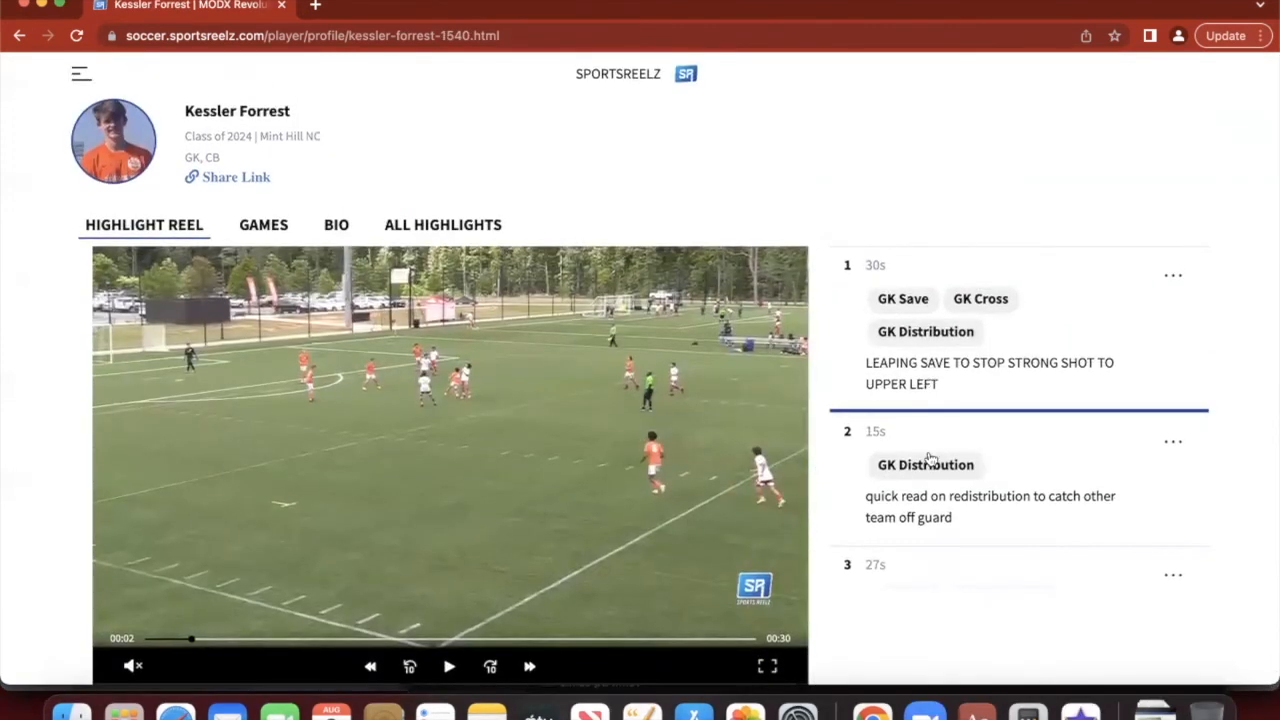
- Browse the example reel's highlight list and play highlight 9
{"action": "scroll", "coordinate": [930, 458], "scroll_direction": "down", "scroll_amount": 10}
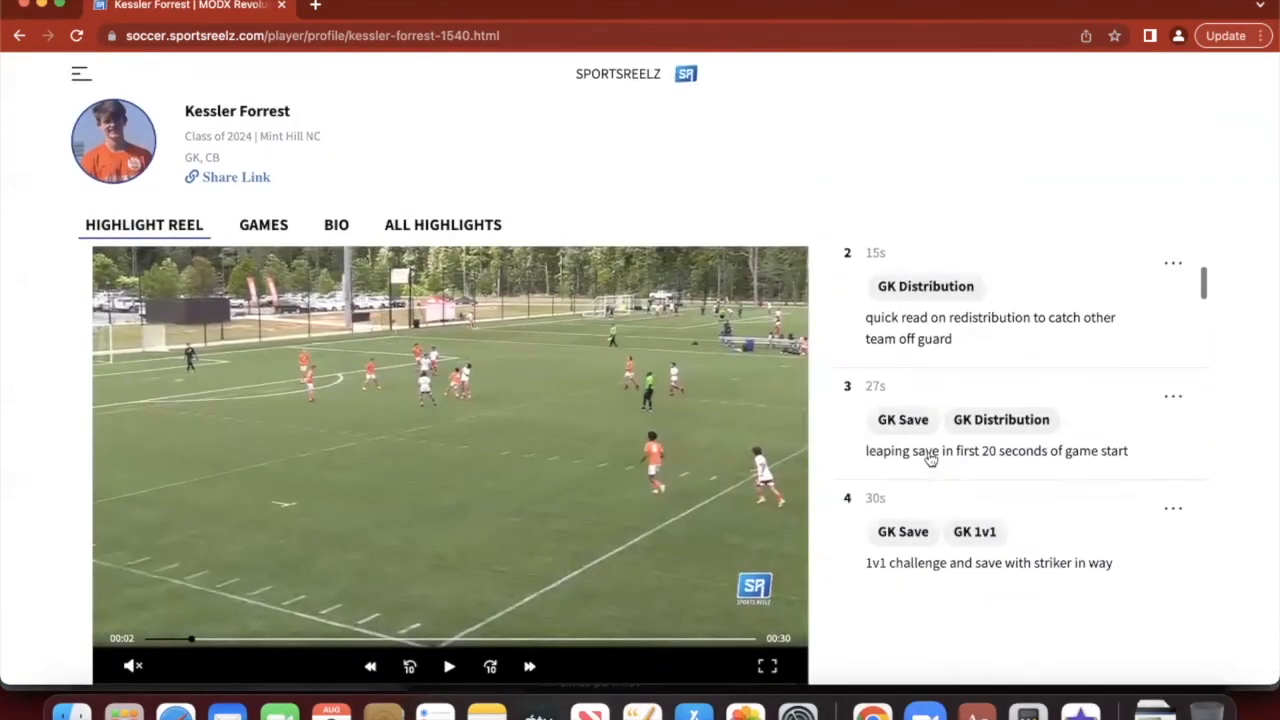
{"action": "scroll", "coordinate": [930, 458], "scroll_direction": "down", "scroll_amount": 10}
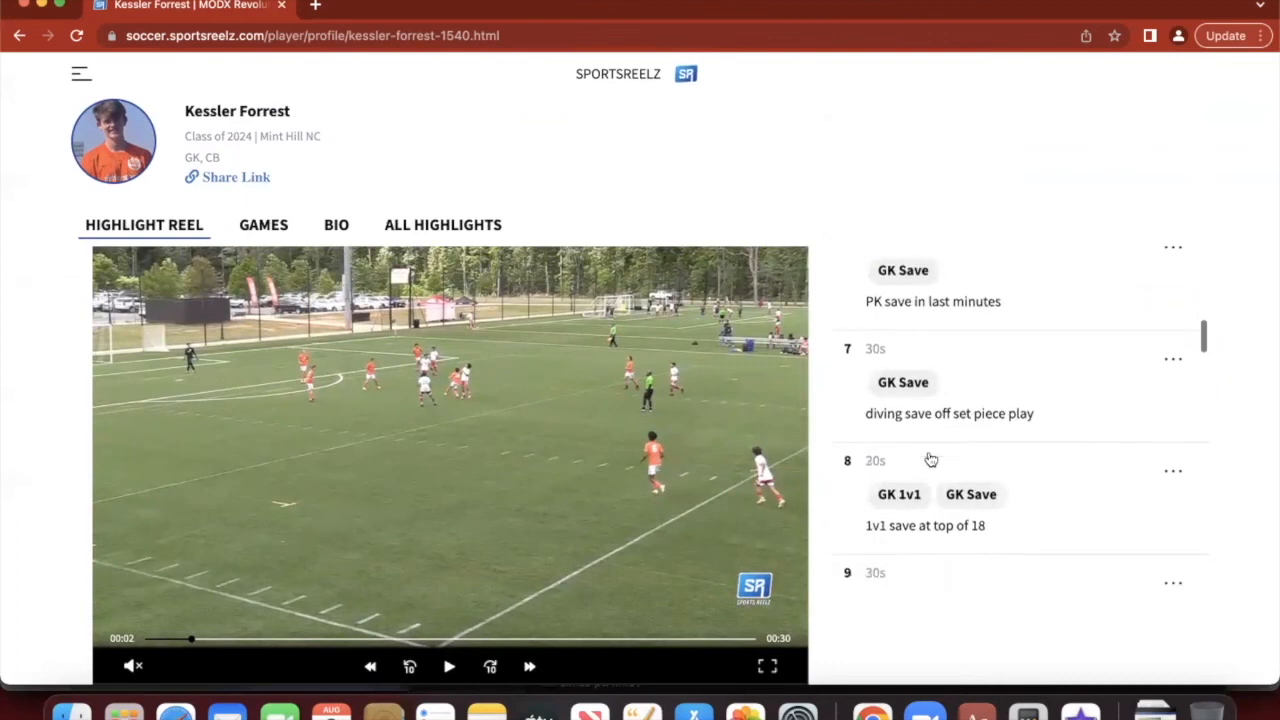
{"action": "scroll", "coordinate": [928, 458], "scroll_direction": "down", "scroll_amount": 4}
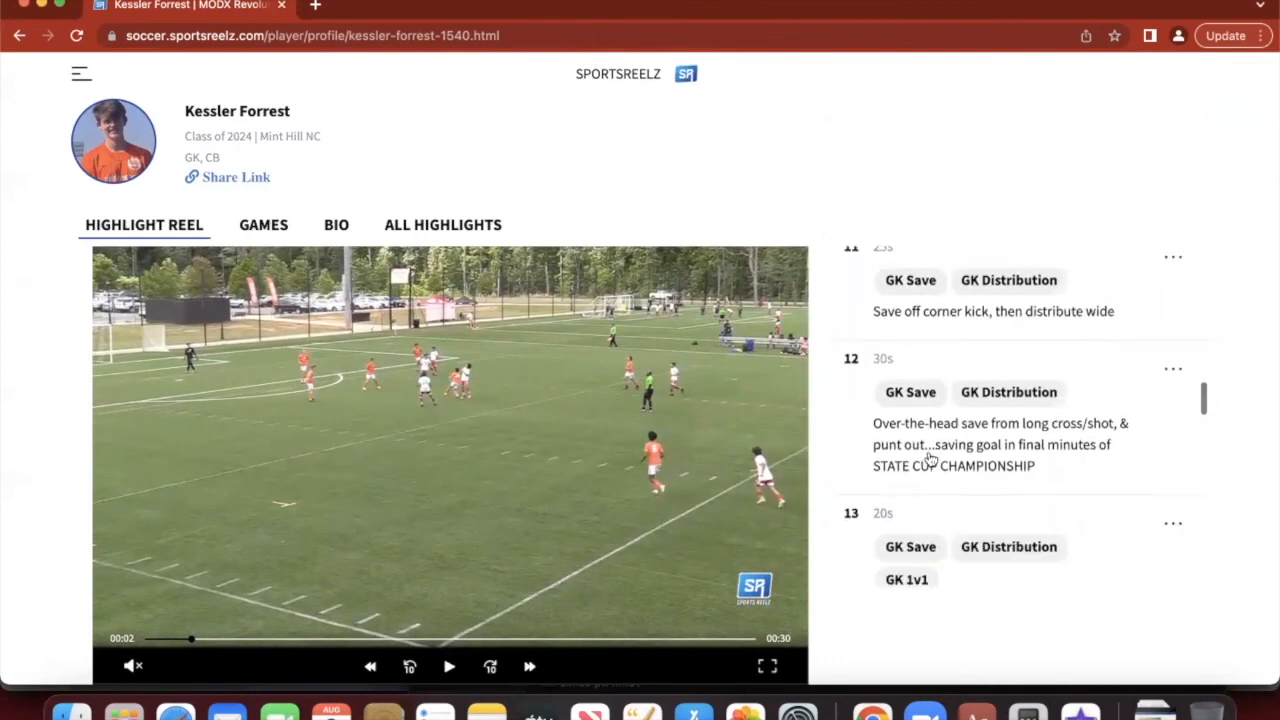
{"action": "scroll", "coordinate": [928, 458], "scroll_direction": "up", "scroll_amount": 13}
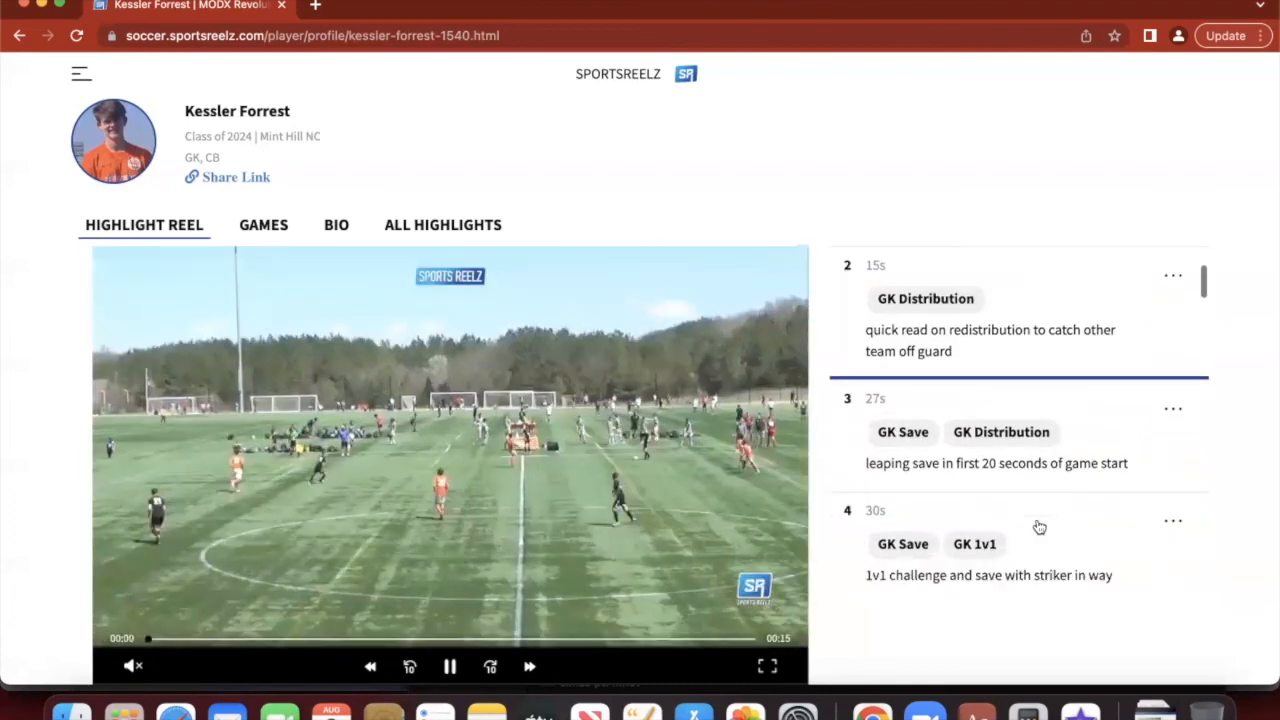
{"action": "scroll", "coordinate": [1037, 526], "scroll_direction": "down", "scroll_amount": 5}
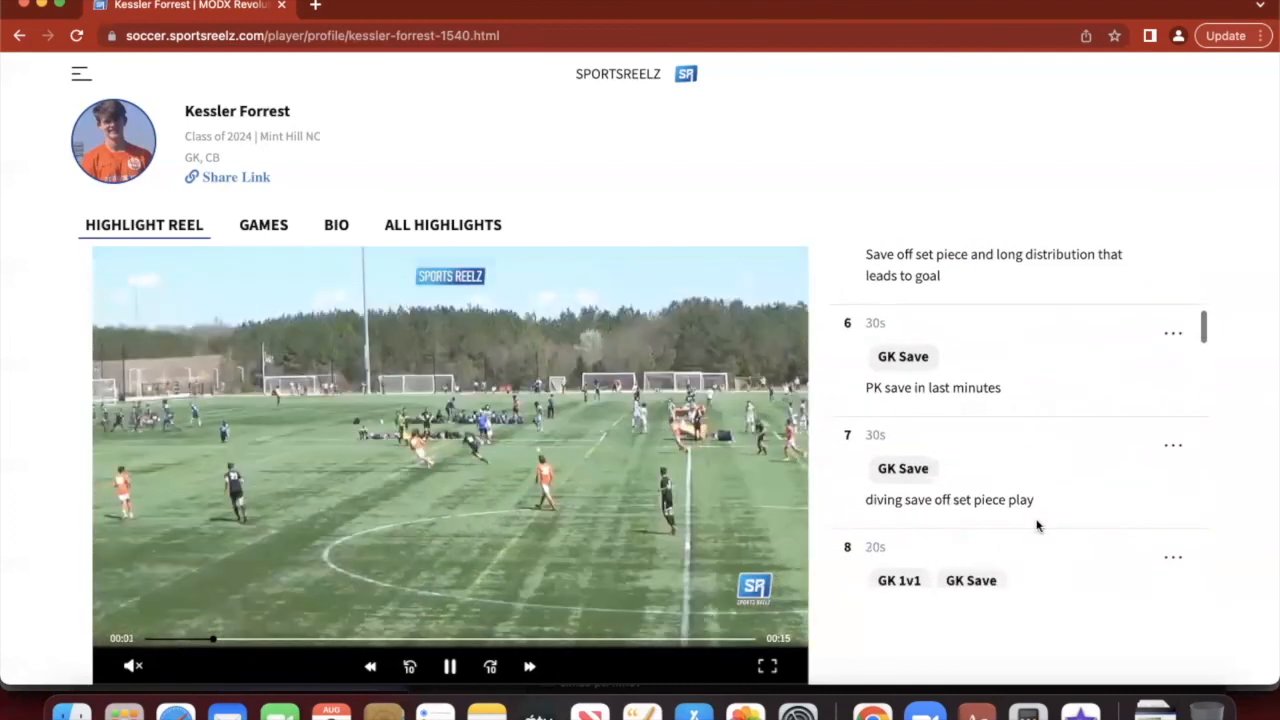
{"action": "scroll", "coordinate": [1038, 526], "scroll_direction": "down", "scroll_amount": 3}
{"action": "left_click", "coordinate": [1043, 396]}
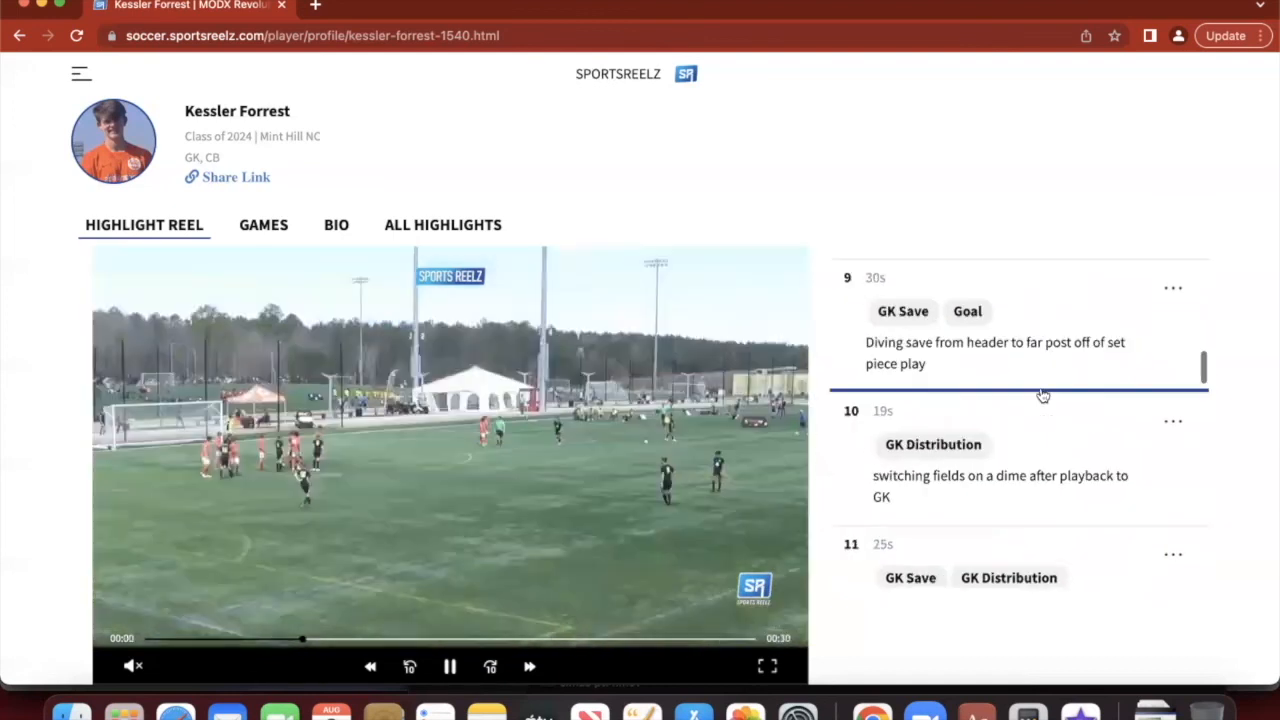
- Play highlight 10, then show the profile's Games list of 2022 games
{"action": "scroll", "coordinate": [1023, 413], "scroll_direction": "up", "scroll_amount": 2}
{"action": "scroll", "coordinate": [1023, 412], "scroll_direction": "down", "scroll_amount": 4}
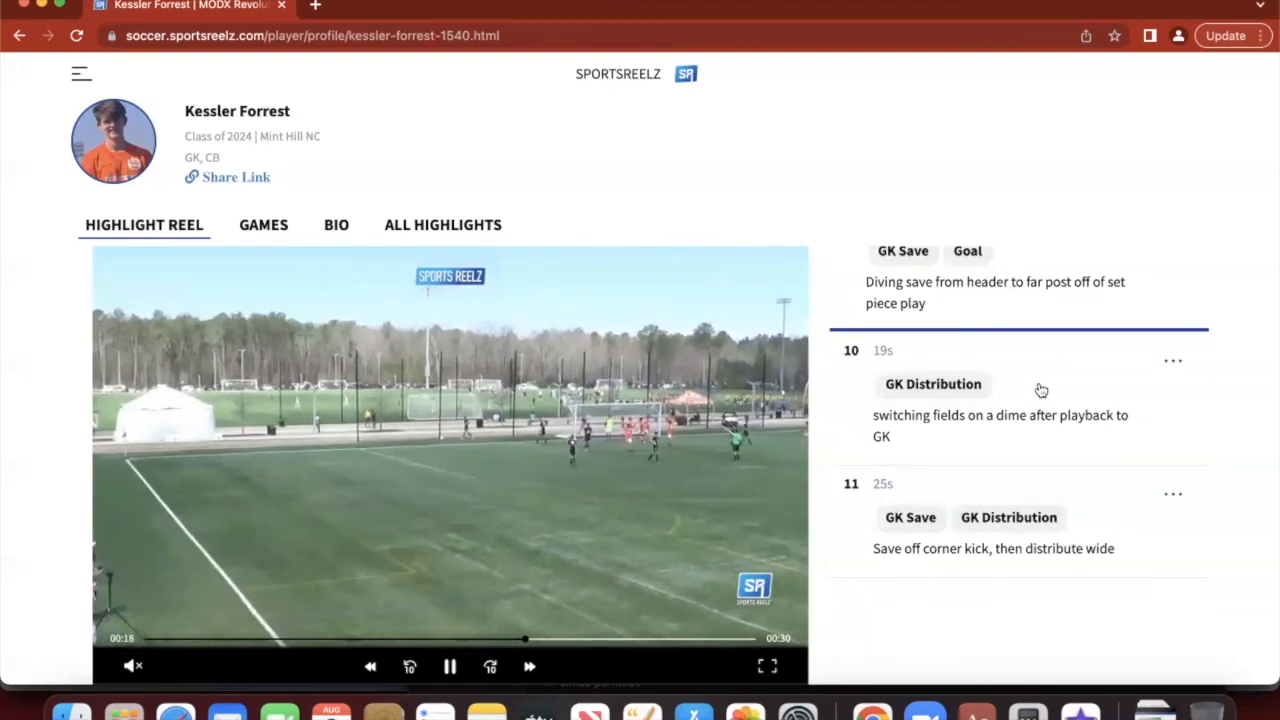
{"action": "left_click", "coordinate": [1040, 390]}
{"action": "left_click", "coordinate": [202, 290]}
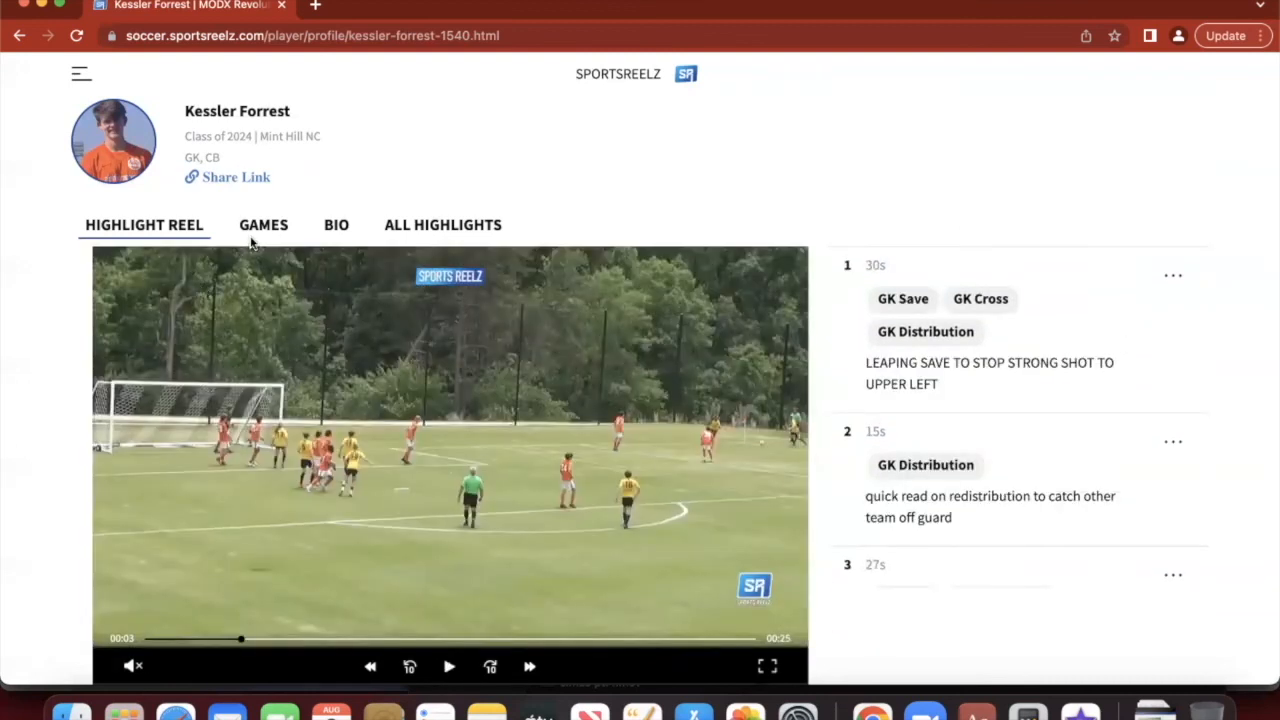
{"action": "left_click", "coordinate": [262, 228]}
{"action": "scroll", "coordinate": [423, 437], "scroll_direction": "down", "scroll_amount": 2}
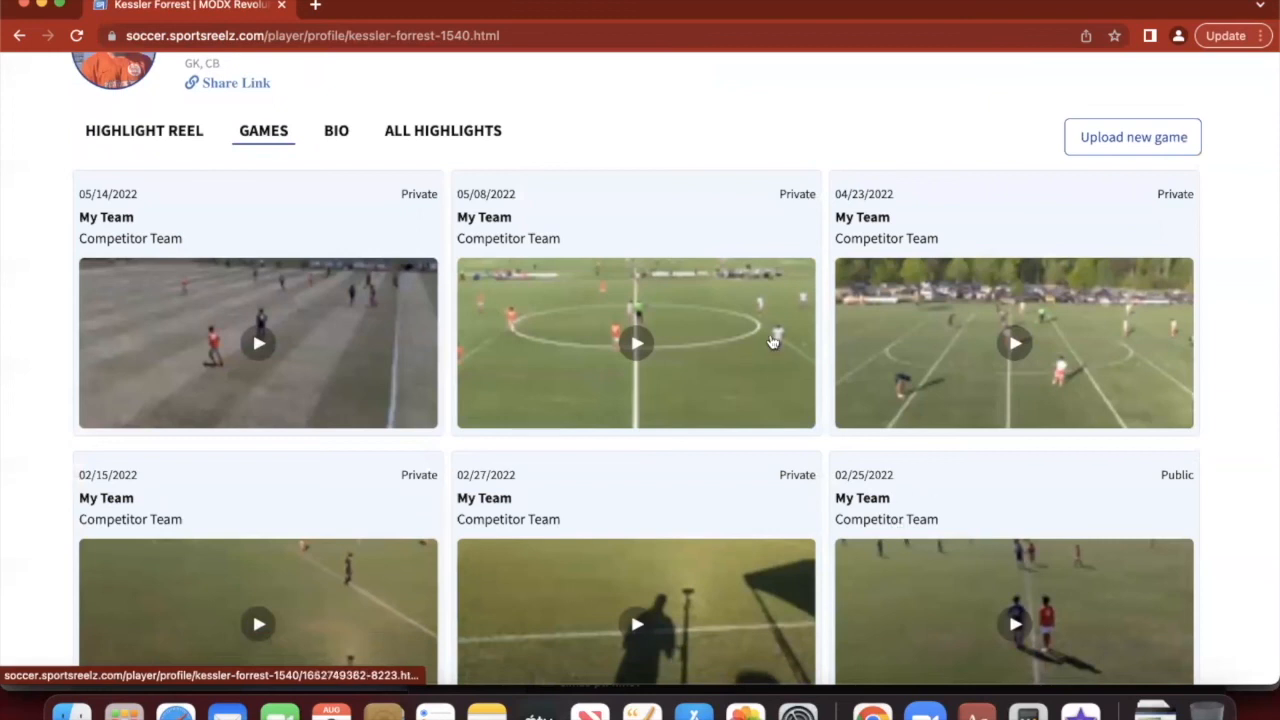
- Copy the player profile's share link to the clipboard via Share Link
{"action": "left_click", "coordinate": [773, 339]}
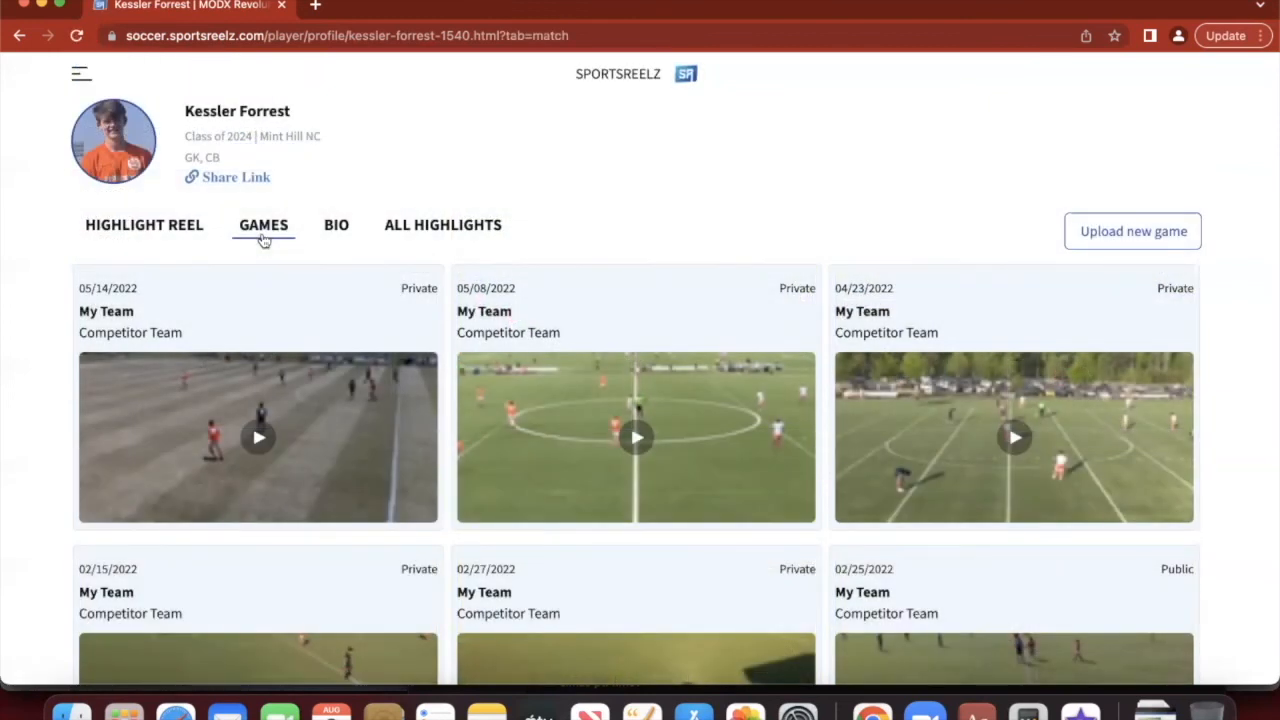
{"action": "left_click", "coordinate": [237, 177]}
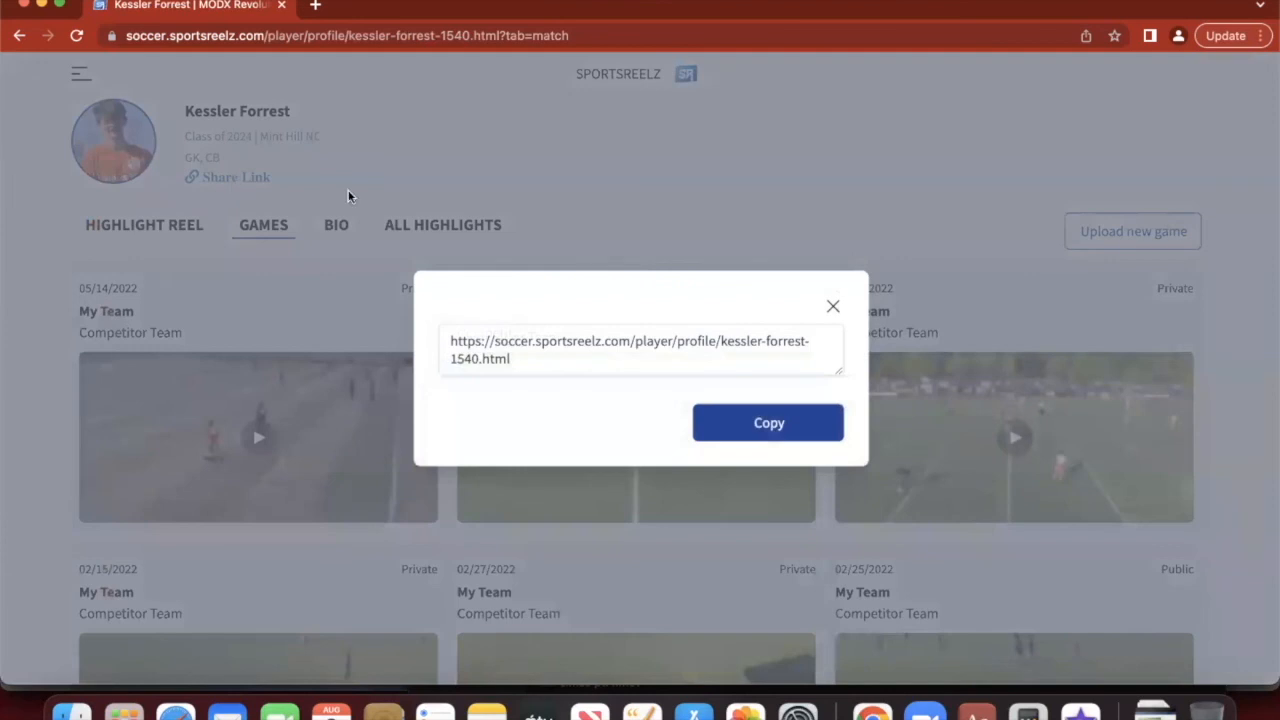
{"action": "left_click", "coordinate": [768, 423]}
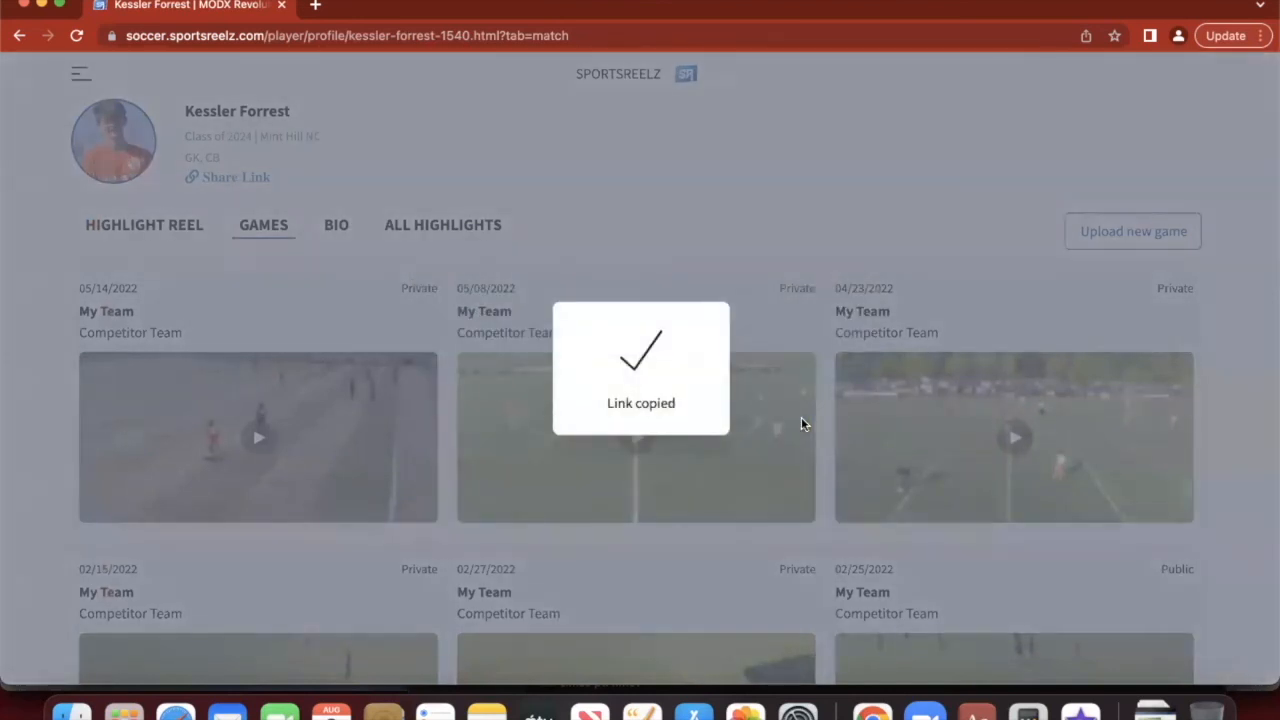